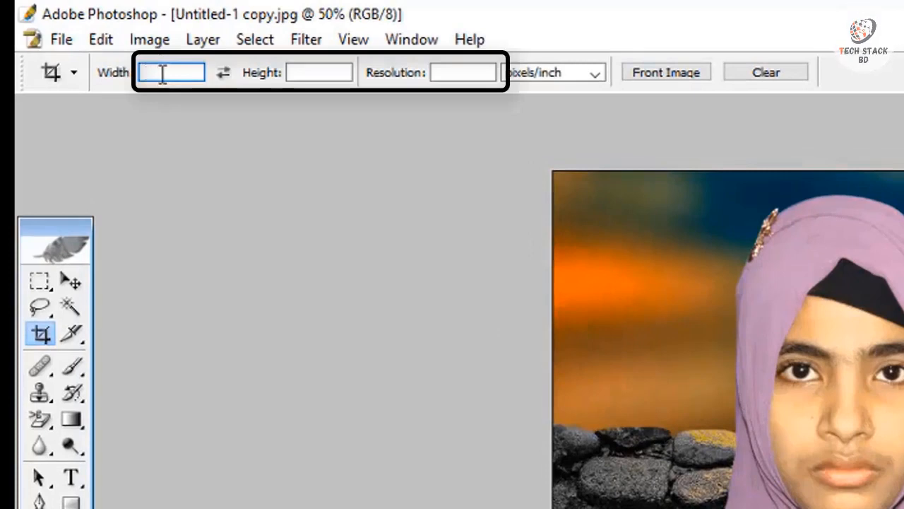
Step: Set the crop size to 1.5 in wide by 1.9 in high at a resolution of 300 pixels/inch
{"action": "type", "text": "in"}
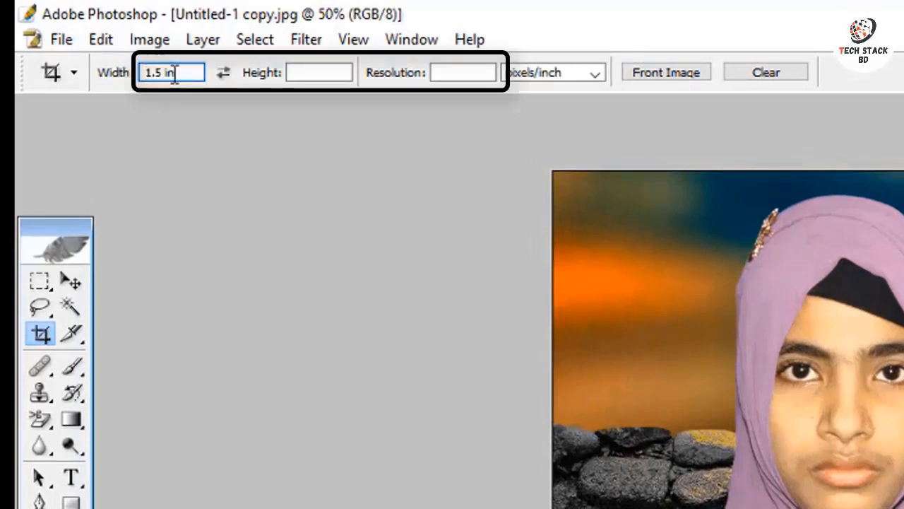
{"action": "left_click", "coordinate": [312, 74]}
{"action": "type", "text": "1.9 in"}
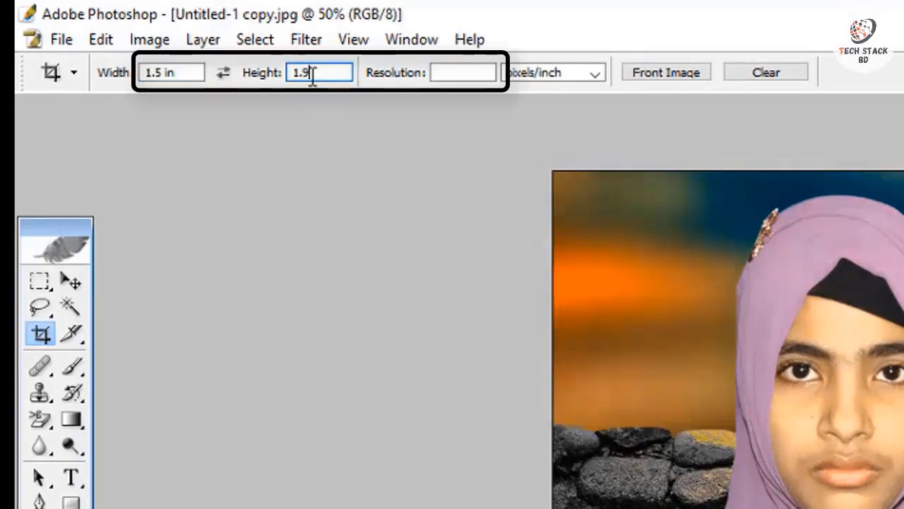
{"action": "left_click", "coordinate": [471, 74]}
{"action": "type", "text": "300"}
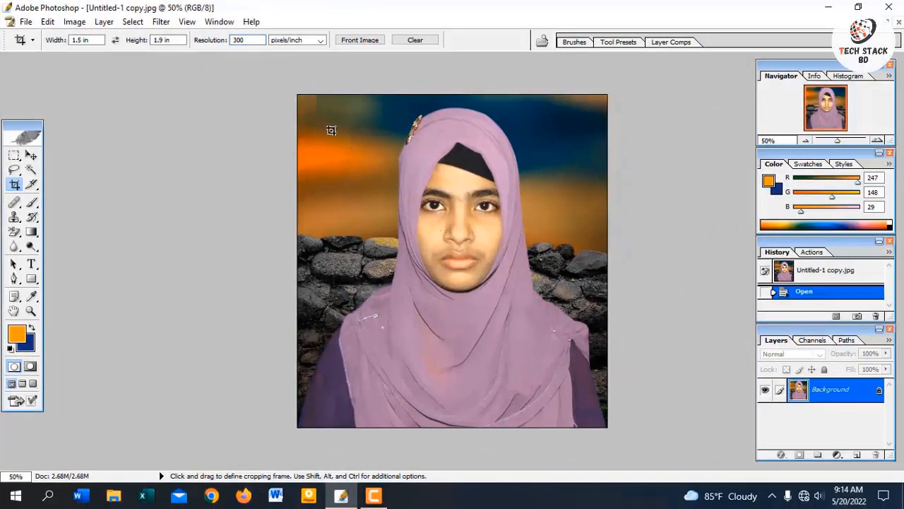
Step: Crop the portrait to the passport-size frame, centred horizontally on the face and starting at the photo's upper edge
{"action": "left_click_drag", "start_coordinate": [330, 94], "coordinate": [640, 407]}
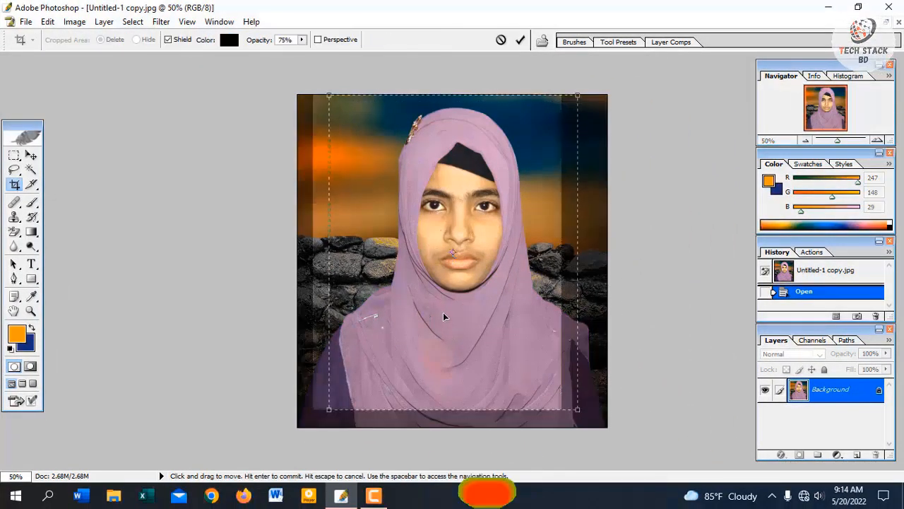
{"action": "key", "text": "Right"}
{"action": "key", "text": "Right"}
{"action": "key", "text": "Right"}
{"action": "key", "text": "Right"}
{"action": "key", "text": "Right"}
{"action": "key", "text": "Right"}
{"action": "key", "text": "Right"}
{"action": "key", "text": "Right"}
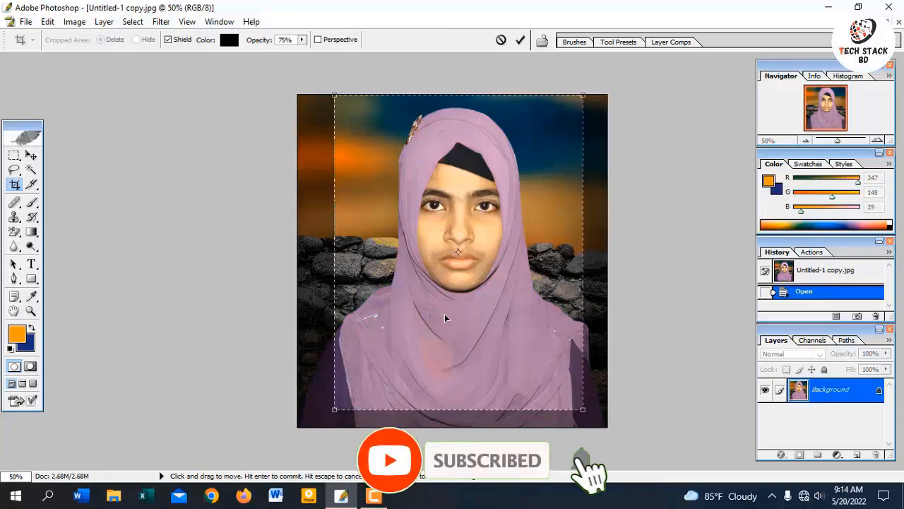
{"action": "key", "text": "Return"}
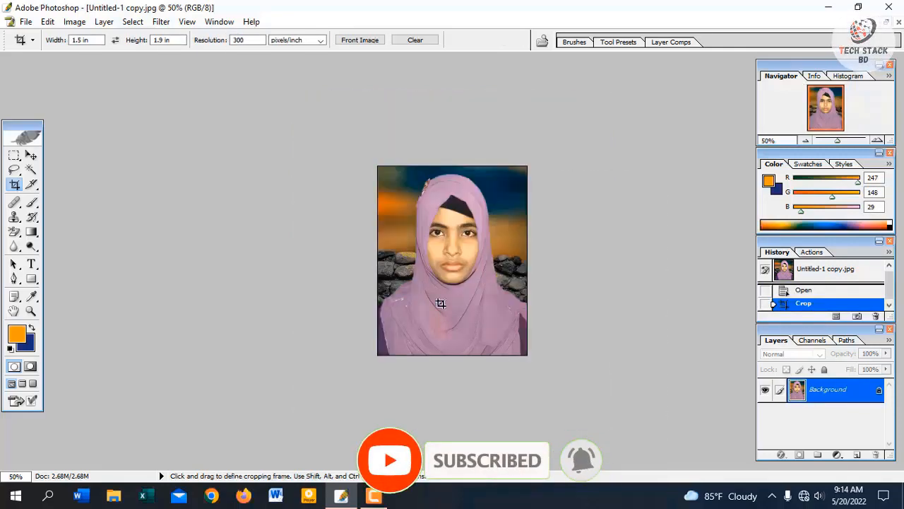
Step: Brighten the cropped portrait with Levels by lowering the RGB white input level to 225
{"action": "key", "text": "ctrl+0"}
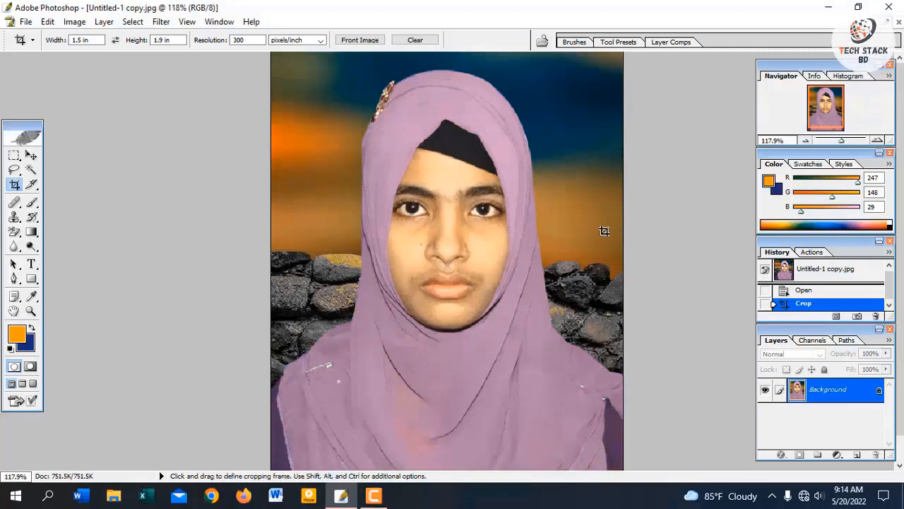
{"action": "key", "text": "ctrl+l"}
{"action": "left_click_drag", "start_coordinate": [526, 162], "coordinate": [776, 145]}
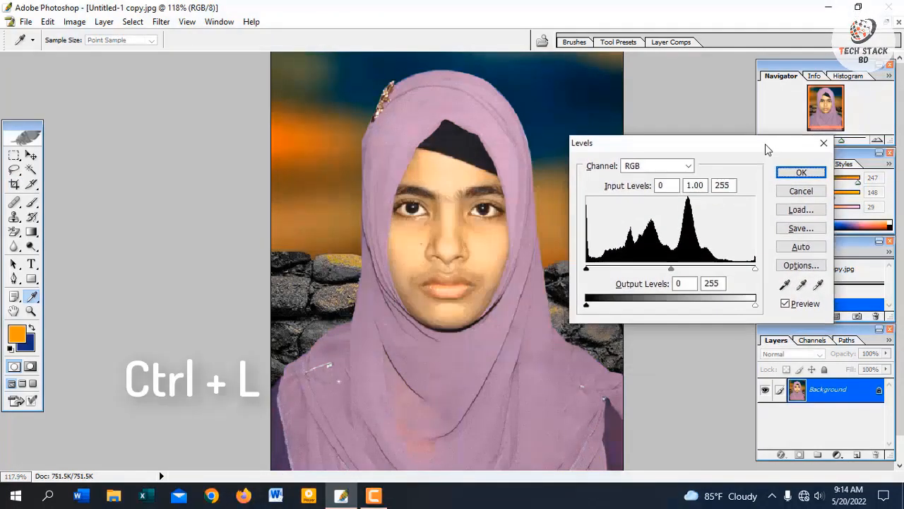
{"action": "left_click_drag", "start_coordinate": [755, 274], "coordinate": [736, 279]}
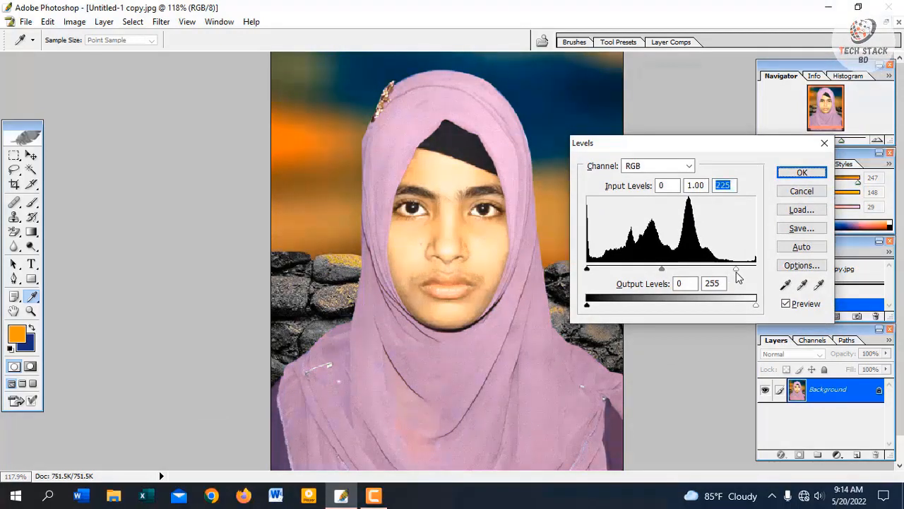
{"action": "key", "text": "Return"}
{"action": "key", "text": "c"}
Step: Raise the lightness of the Reds with a Hue/Saturation adjustment to lighten the skin
{"action": "left_click", "coordinate": [75, 22]}
{"action": "mouse_move", "coordinate": [125, 65]}
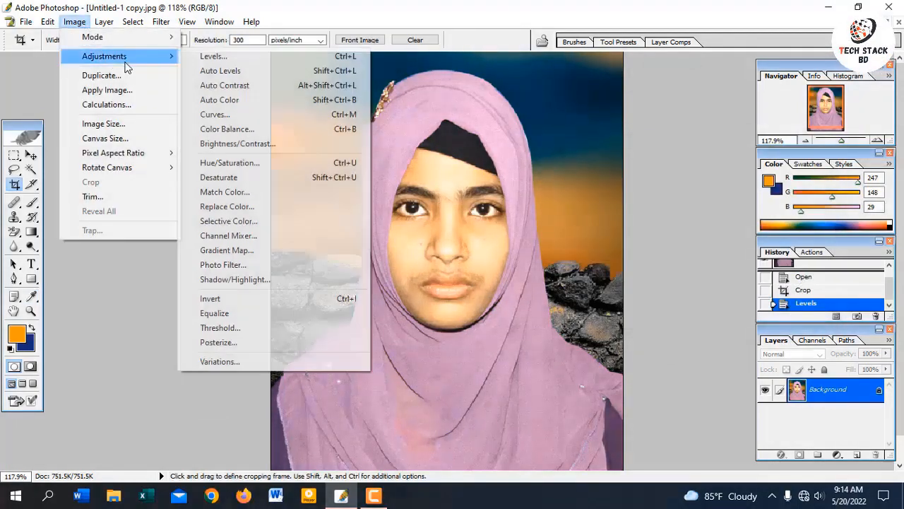
{"action": "left_click", "coordinate": [246, 162]}
{"action": "left_click_drag", "start_coordinate": [535, 157], "coordinate": [795, 111]}
{"action": "left_click", "coordinate": [672, 137]}
{"action": "left_click", "coordinate": [662, 163]}
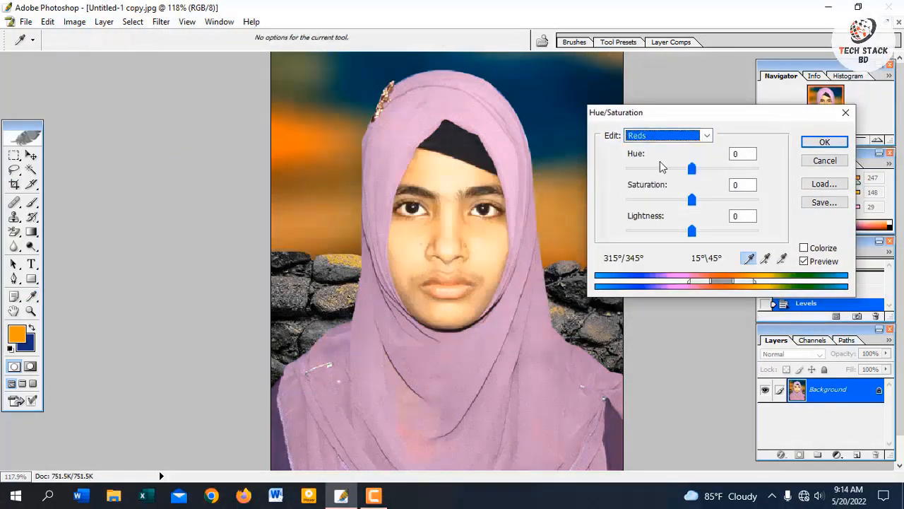
{"action": "left_click_drag", "start_coordinate": [693, 232], "coordinate": [713, 232]}
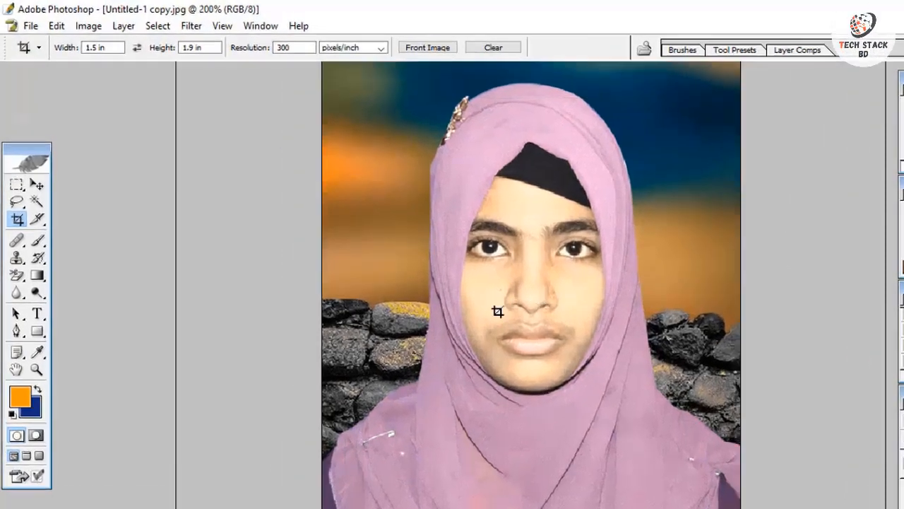
Step: Prepare the Brush tool for skin retouching with a light tone sampled from the face and a brush size of 20
{"action": "key", "text": "ctrl+plus"}
{"action": "left_click", "coordinate": [54, 341]}
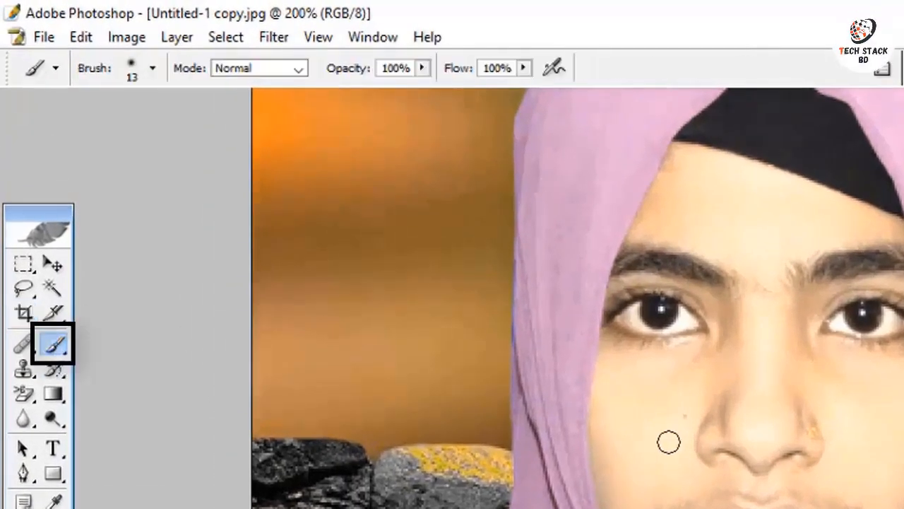
{"action": "key", "text": "super"}
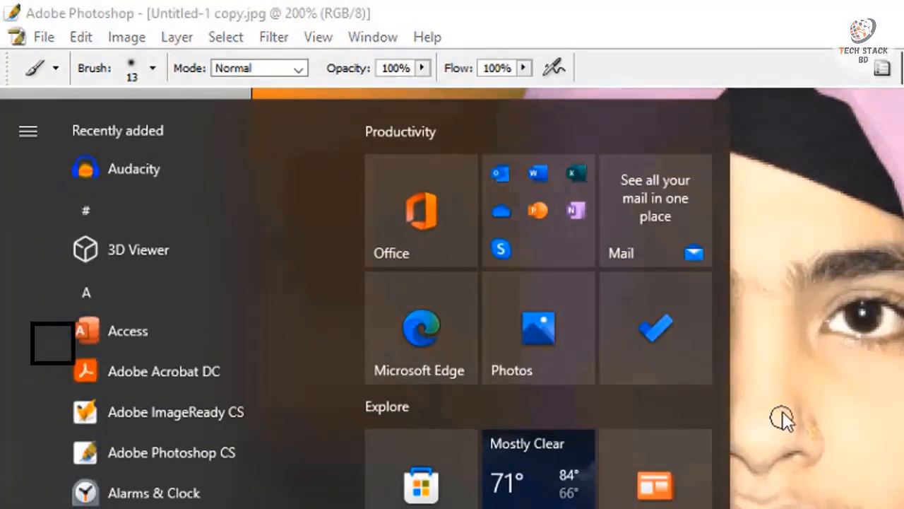
{"action": "key", "text": "super"}
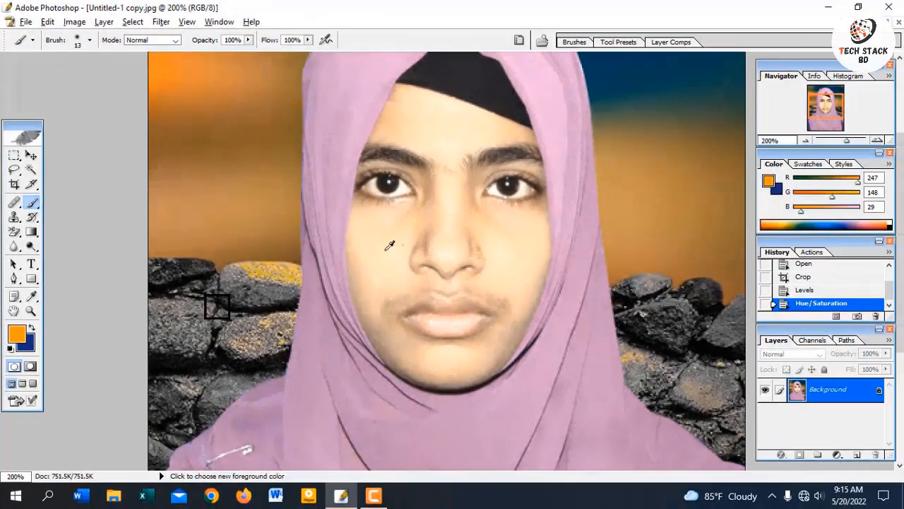
{"action": "left_click", "coordinate": [646, 416], "text": "alt"}
{"action": "left_click", "coordinate": [389, 243]}
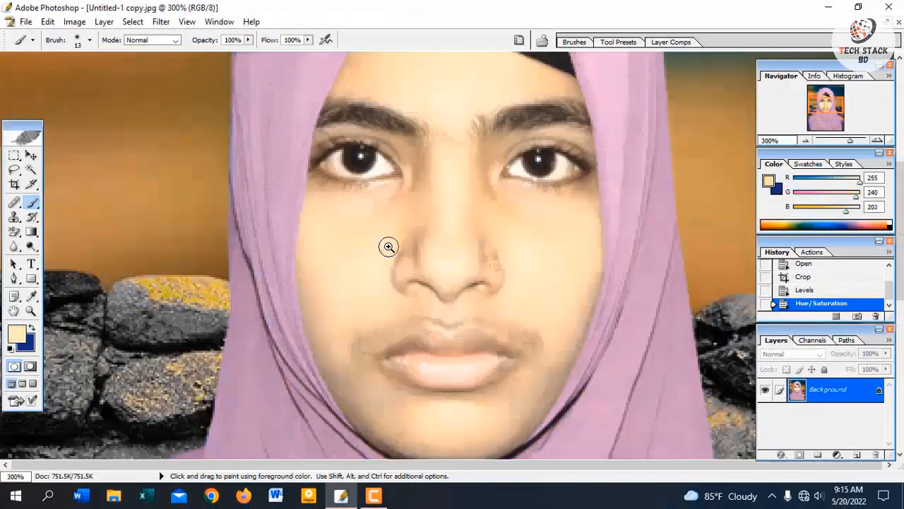
{"action": "key", "text": "bracketright"}
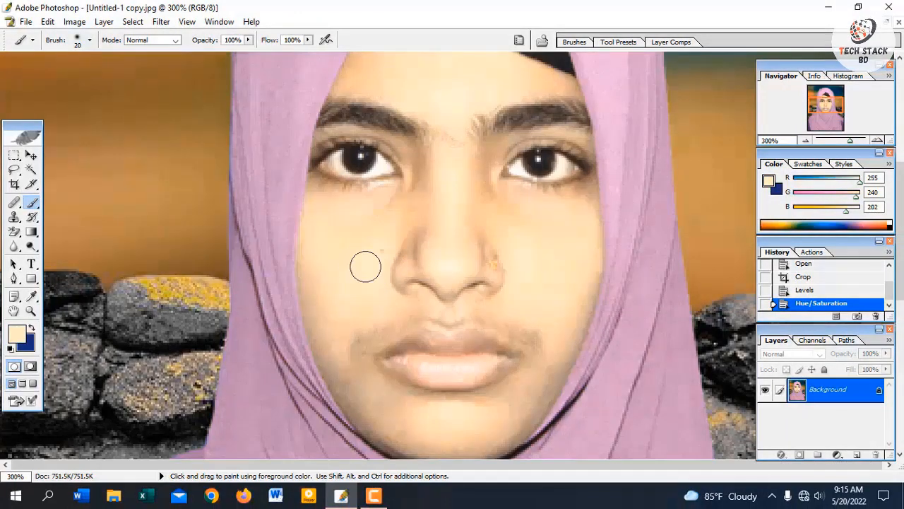
Step: Try painting the sampled skin tone over the cheek and under the eye at 100% opacity, and undo the strokes
{"action": "left_click_drag", "start_coordinate": [365, 267], "coordinate": [397, 207]}
{"action": "key", "text": "ctrl+alt+z"}
{"action": "key", "text": "ctrl+alt+z"}
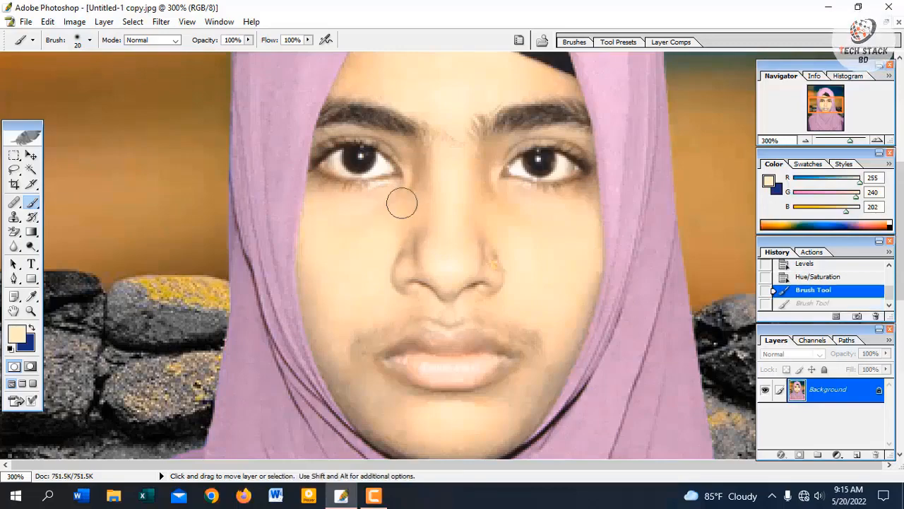
{"action": "key", "text": "ctrl+alt+z"}
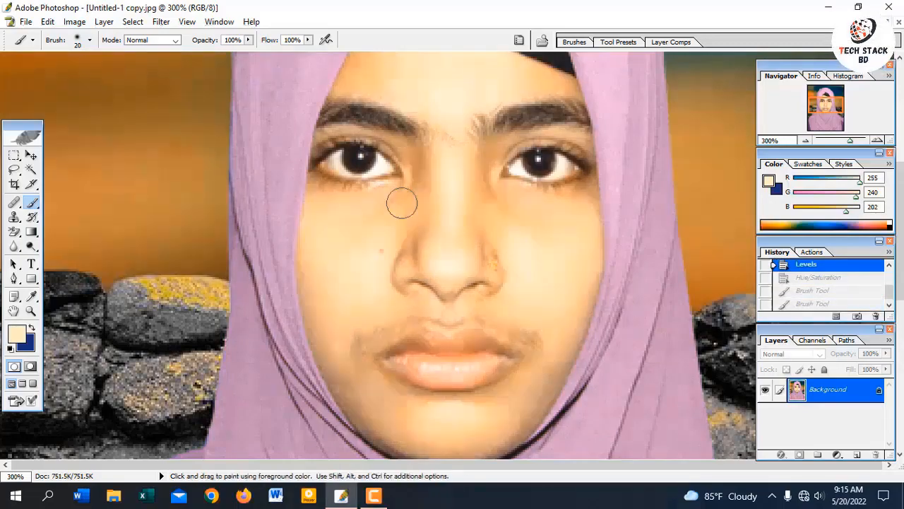
{"action": "key", "text": "ctrl+shift+z"}
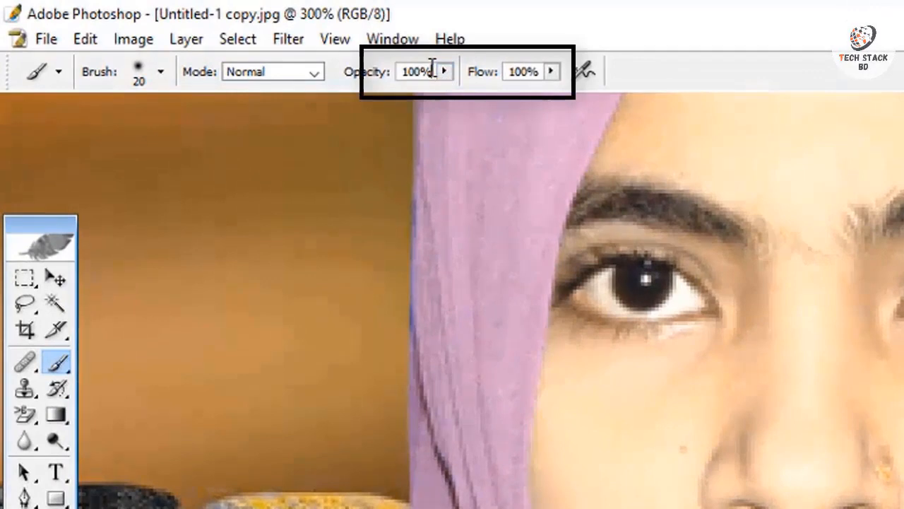
Step: Set the brush opacity to 30% and the flow to 25%
{"action": "left_click", "coordinate": [433, 68]}
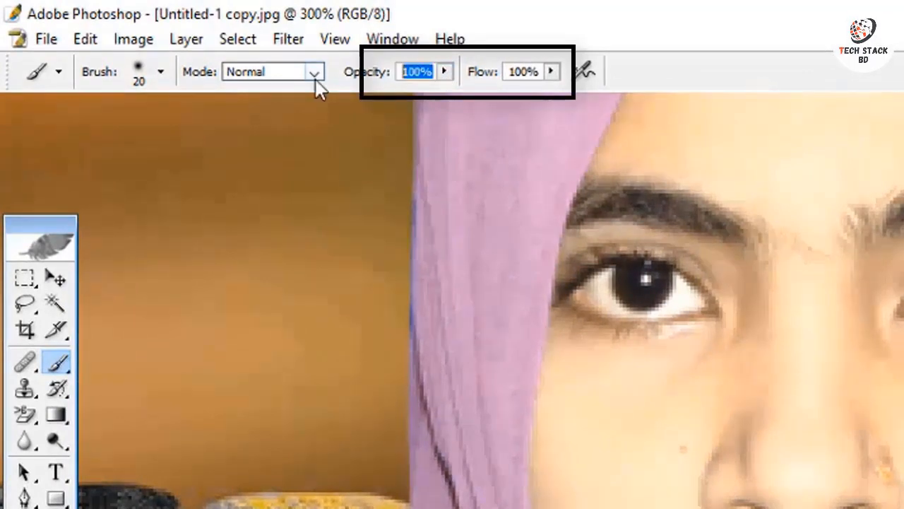
{"action": "type", "text": "30"}
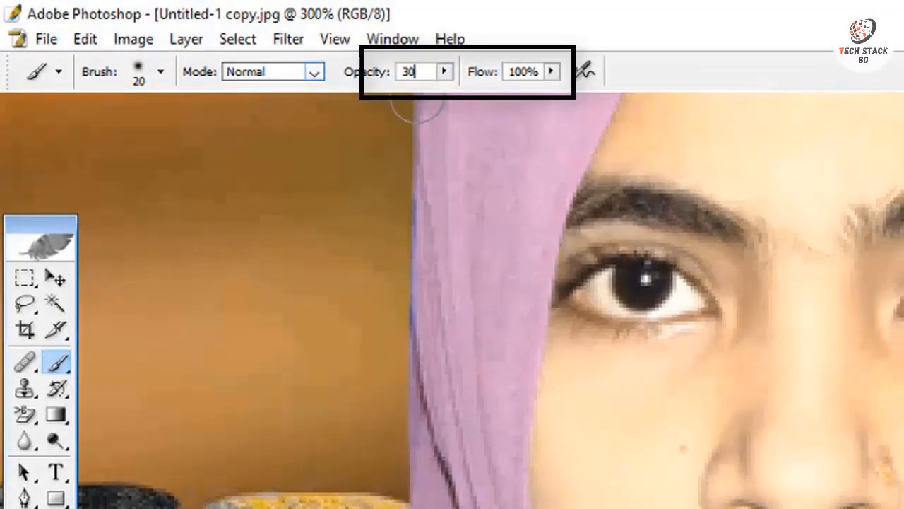
{"action": "key", "text": "Return"}
{"action": "left_click", "coordinate": [539, 72]}
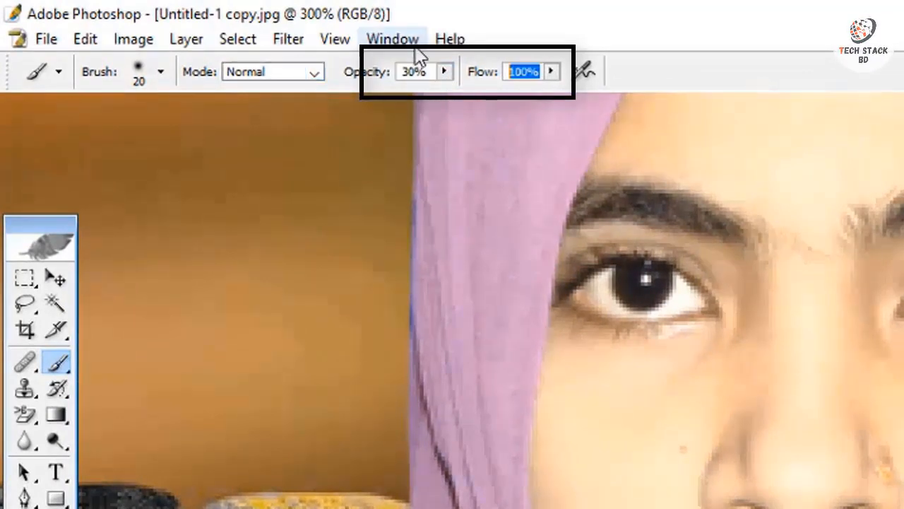
{"action": "type", "text": "25"}
{"action": "key", "text": "Return"}
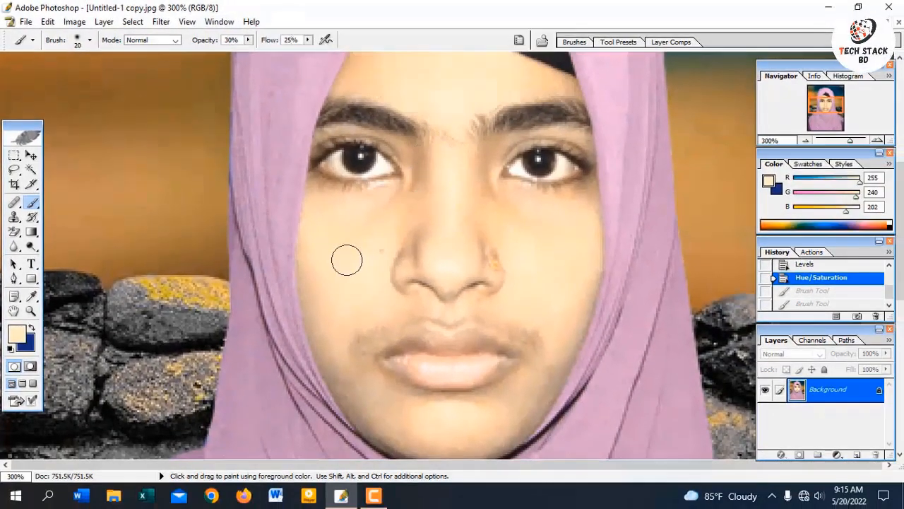
Step: Sample the cheek's skin tone and softly paint over the blemish and uneven cheek areas, enlarging the brush to 30
{"action": "left_click", "coordinate": [346, 244], "text": "alt"}
{"action": "mouse_move", "coordinate": [371, 252]}
{"action": "left_mouse_down"}
{"action": "mouse_move", "coordinate": [369, 264]}
{"action": "mouse_move", "coordinate": [375, 240]}
{"action": "left_mouse_up"}
{"action": "mouse_move", "coordinate": [312, 290]}
{"action": "left_mouse_down"}
{"action": "mouse_move", "coordinate": [309, 271]}
{"action": "mouse_move", "coordinate": [316, 304]}
{"action": "left_mouse_up"}
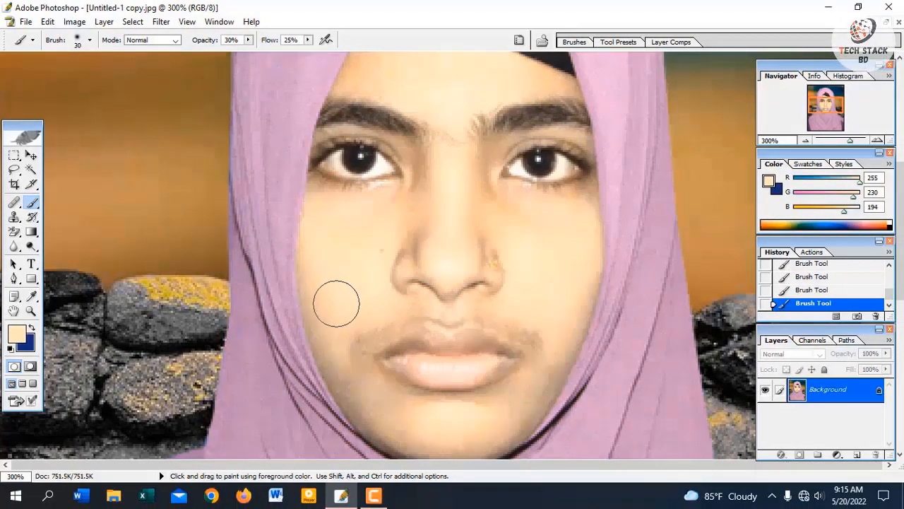
{"action": "key", "text": "bracketright"}
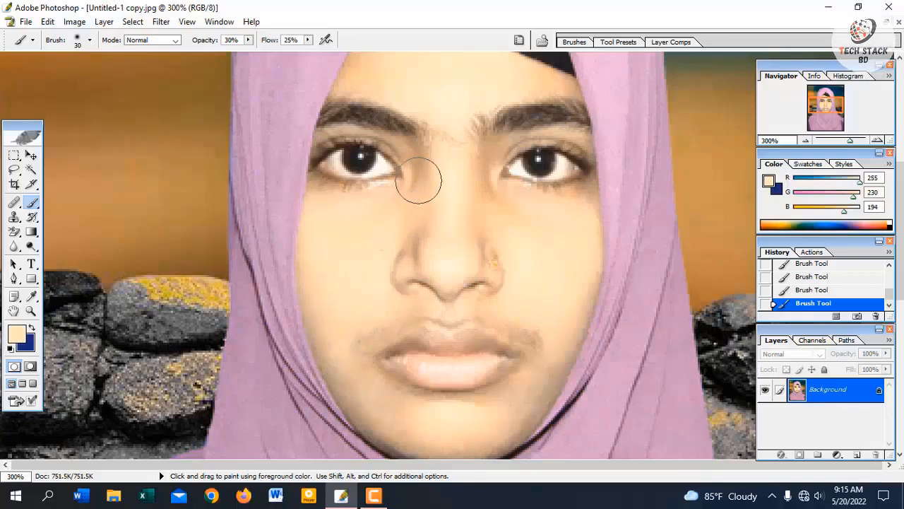
Step: Even out the skin around the nose, inner eye corners, jaw and upper lip, alternating between brush sizes 20 and 30
{"action": "key", "text": "bracketleft"}
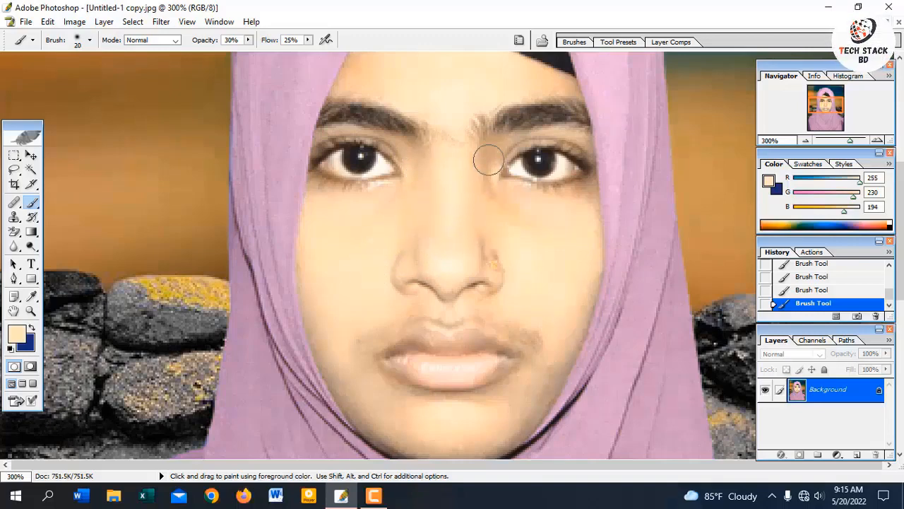
{"action": "key", "text": "bracketright"}
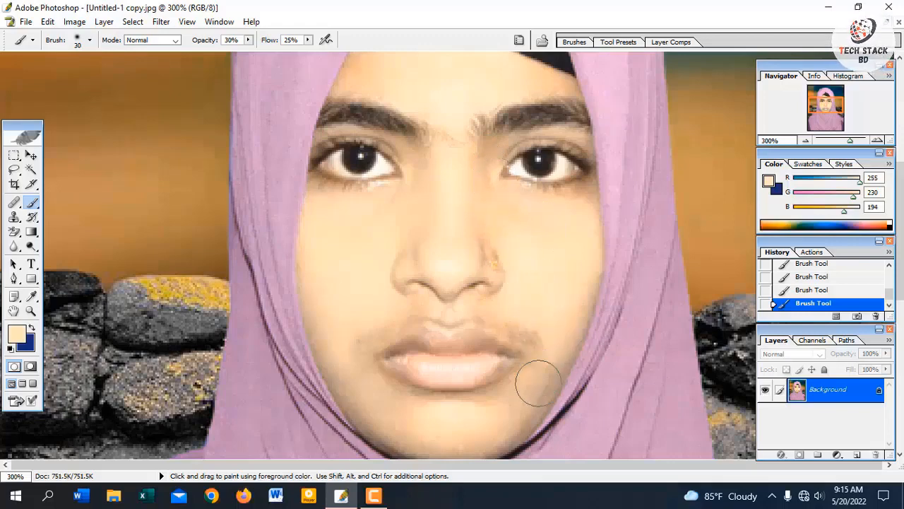
{"action": "key", "text": "bracketleft"}
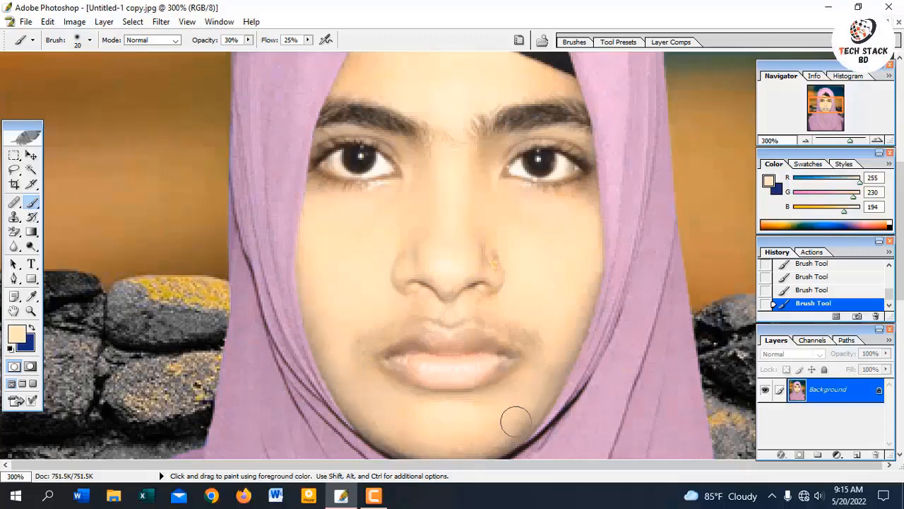
{"action": "scroll", "coordinate": [512, 403], "scroll_direction": "up", "scroll_amount": 1}
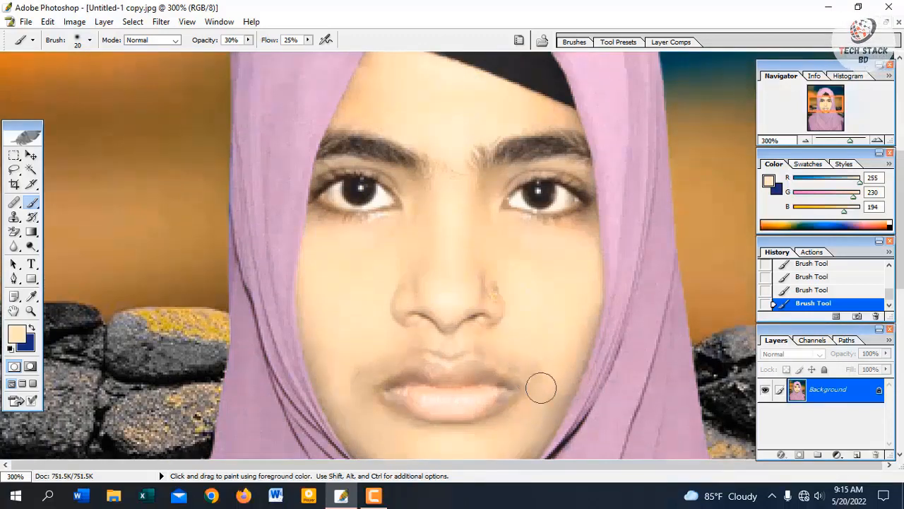
{"action": "mouse_move", "coordinate": [455, 344]}
{"action": "left_mouse_down"}
{"action": "mouse_move", "coordinate": [395, 349]}
{"action": "mouse_move", "coordinate": [353, 381]}
{"action": "mouse_move", "coordinate": [429, 342]}
{"action": "mouse_move", "coordinate": [498, 346]}
{"action": "mouse_move", "coordinate": [372, 367]}
{"action": "left_mouse_up"}
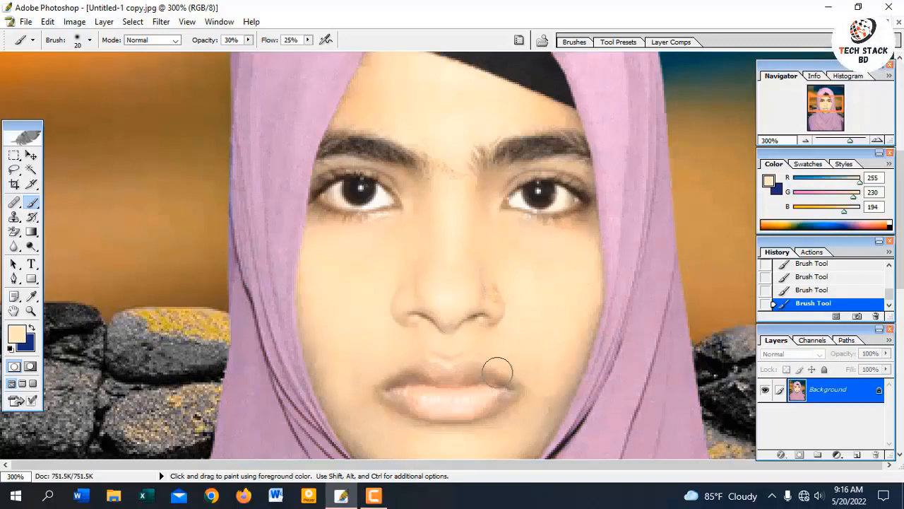
Step: Lighten the lips with a sampled pale pink tone, and sample the cheek's skin tone to smooth the area between the eyebrows
{"action": "key", "text": "super"}
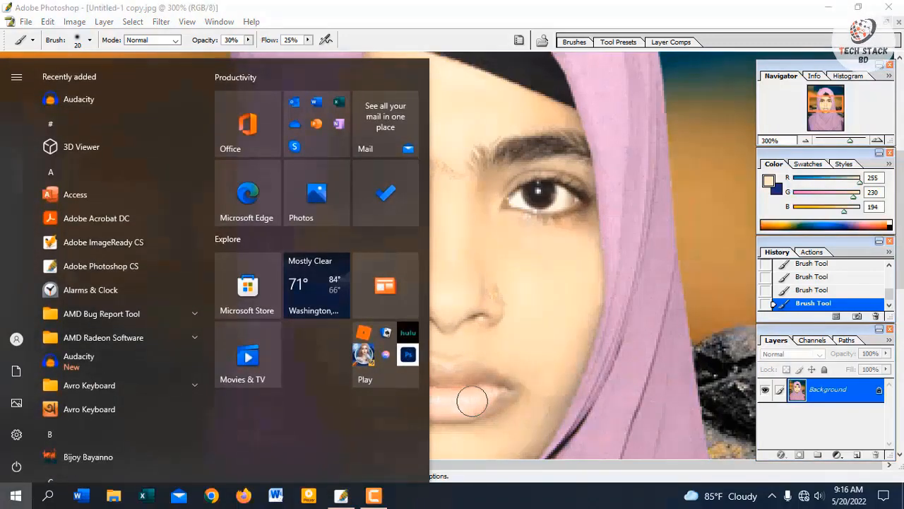
{"action": "key", "text": "super"}
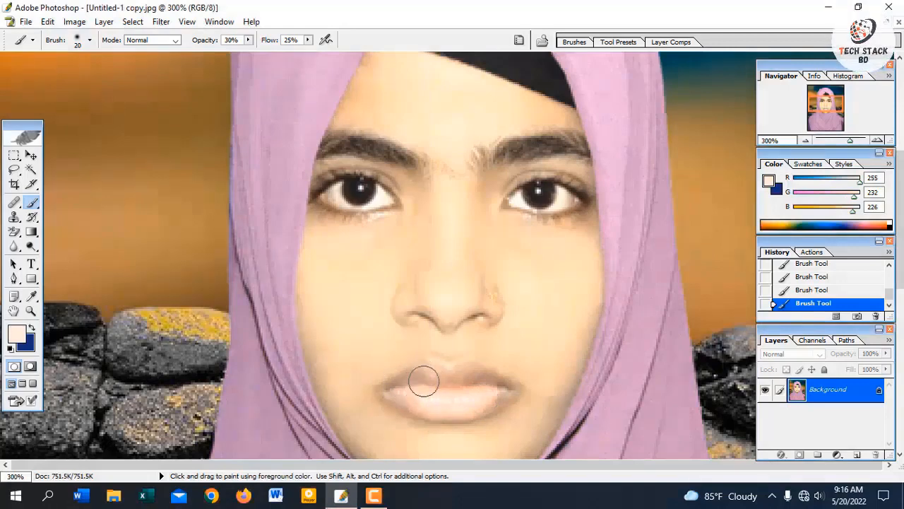
{"action": "left_click", "coordinate": [465, 355], "text": "alt"}
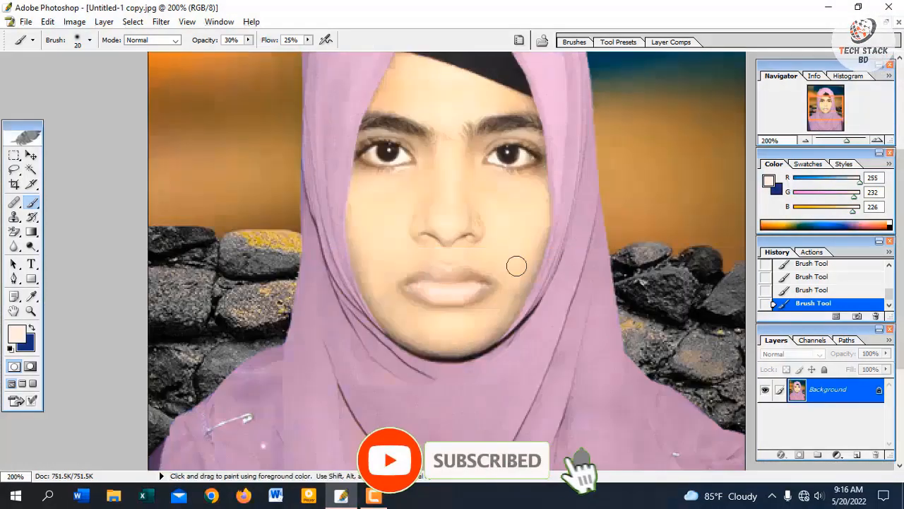
{"action": "left_click", "coordinate": [517, 229], "text": "alt"}
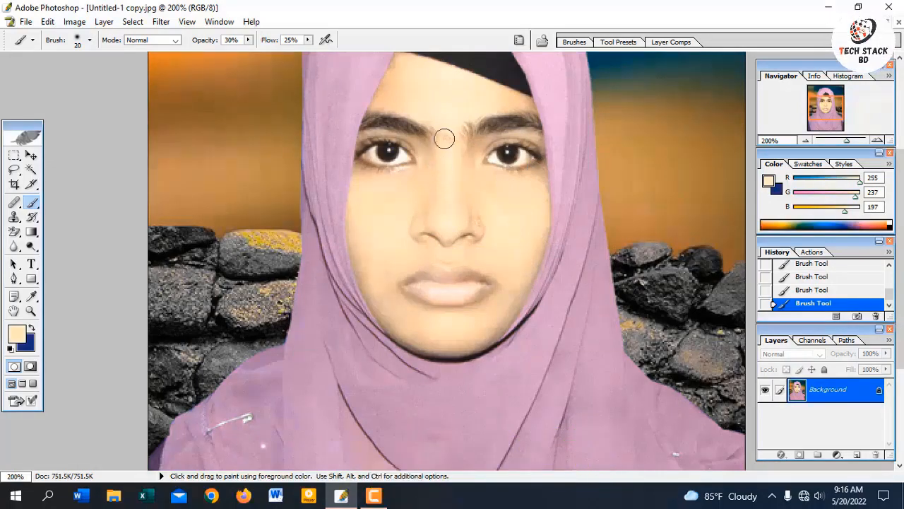
Step: Sample the skin tone at the bridge of the nose and softly paint over the forehead and the area between the eyebrows
{"action": "left_click", "coordinate": [443, 159], "text": "alt"}
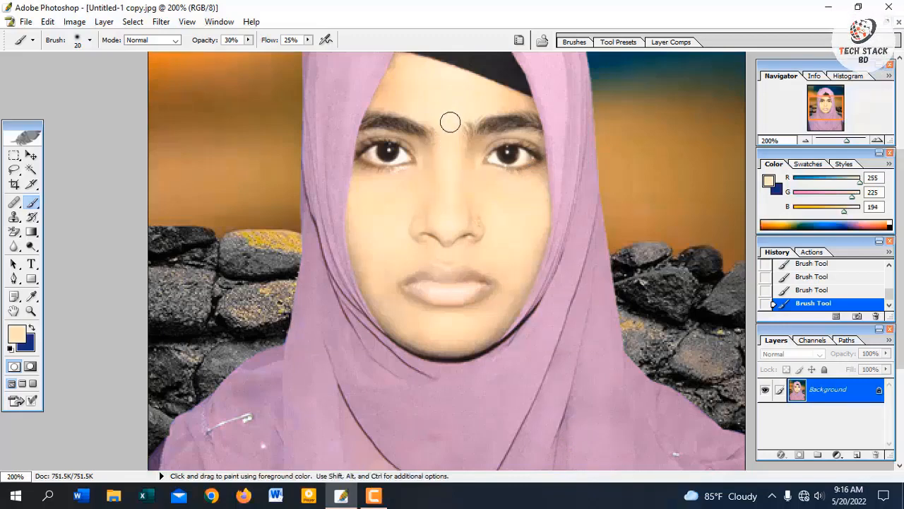
{"action": "key", "text": "bracketright"}
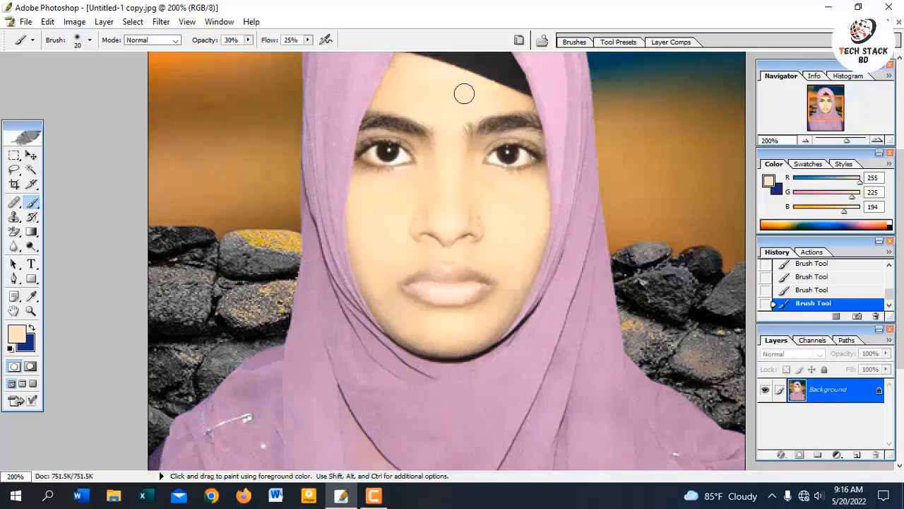
{"action": "scroll", "coordinate": [397, 62], "scroll_direction": "up", "scroll_amount": 1}
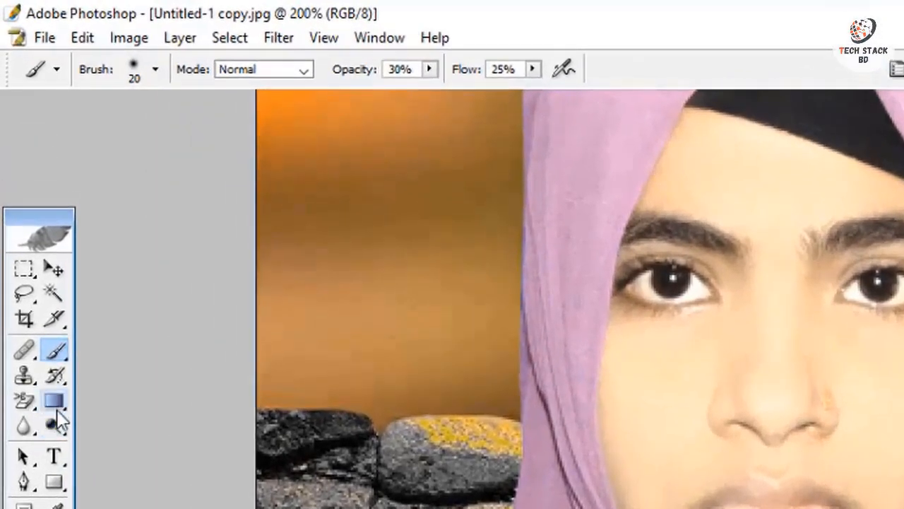
Step: Darken the lower lash lines of both eyes using the Burn tool with brush size 5, midtones range and 50% exposure
{"action": "left_click", "coordinate": [56, 424]}
{"action": "right_click", "coordinate": [56, 424]}
{"action": "left_click", "coordinate": [120, 469]}
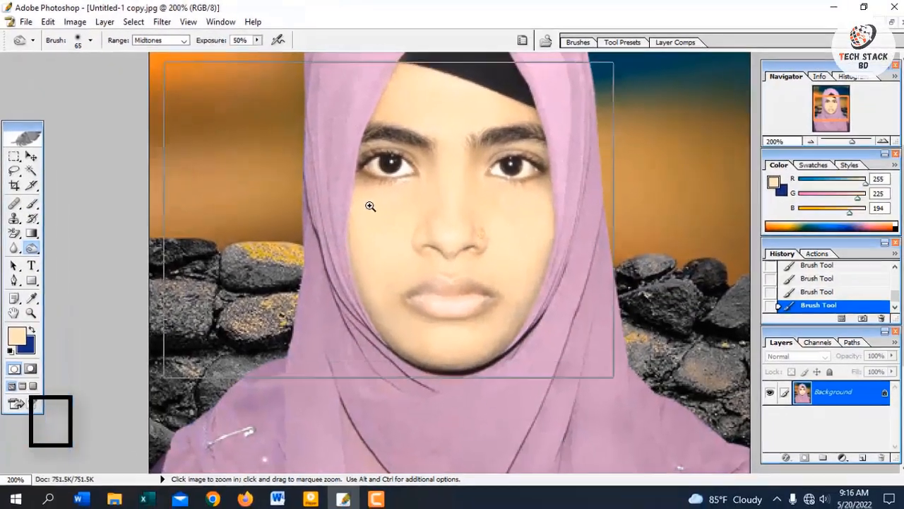
{"action": "left_click", "coordinate": [535, 299], "text": "ctrl"}
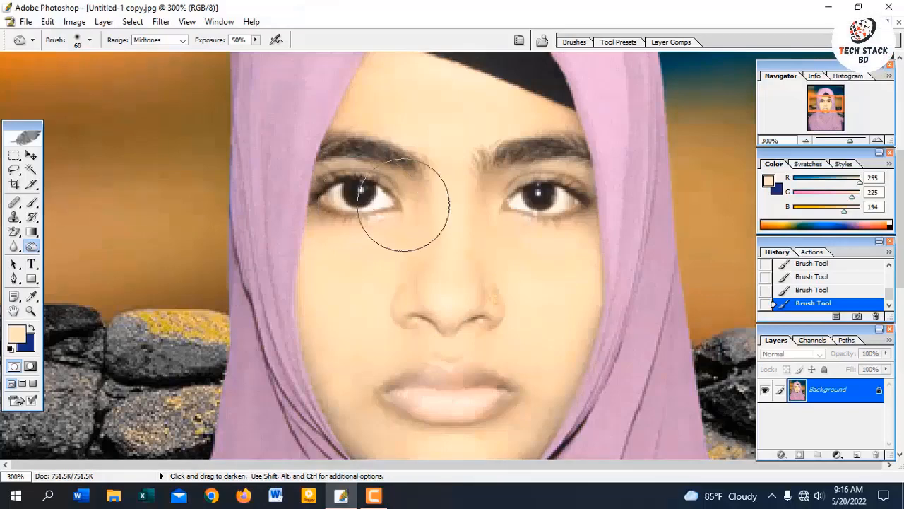
{"action": "key", "text": "bracketleft"}
{"action": "key", "text": "bracketleft"}
{"action": "key", "text": "bracketleft"}
{"action": "key", "text": "bracketleft"}
{"action": "key", "text": "bracketleft"}
{"action": "key", "text": "bracketleft"}
{"action": "key", "text": "bracketleft"}
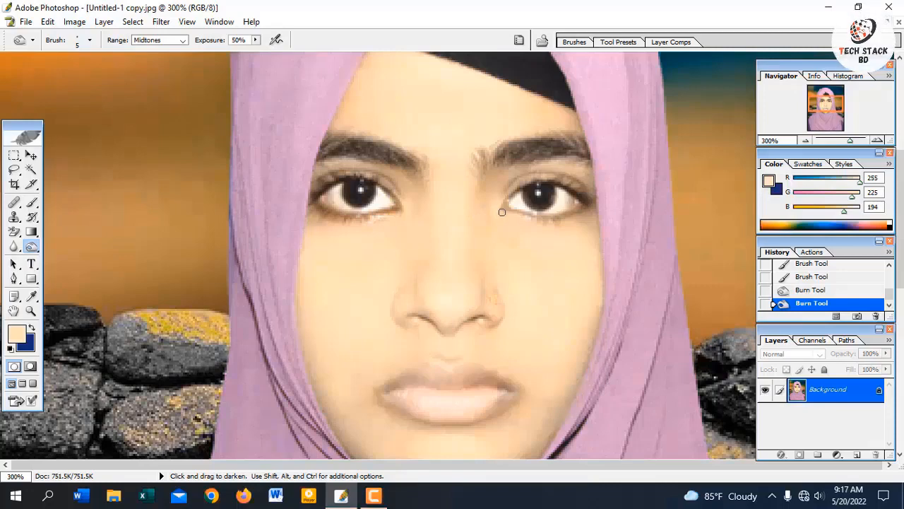
{"action": "left_click_drag", "start_coordinate": [516, 213], "coordinate": [529, 220]}
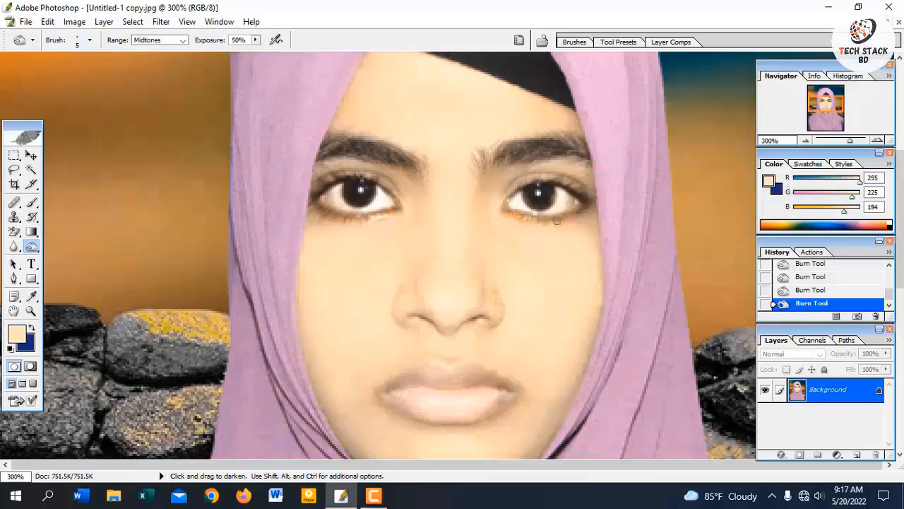
{"action": "left_click", "coordinate": [446, 247], "text": "alt"}
{"action": "left_click", "coordinate": [446, 246], "text": "alt"}
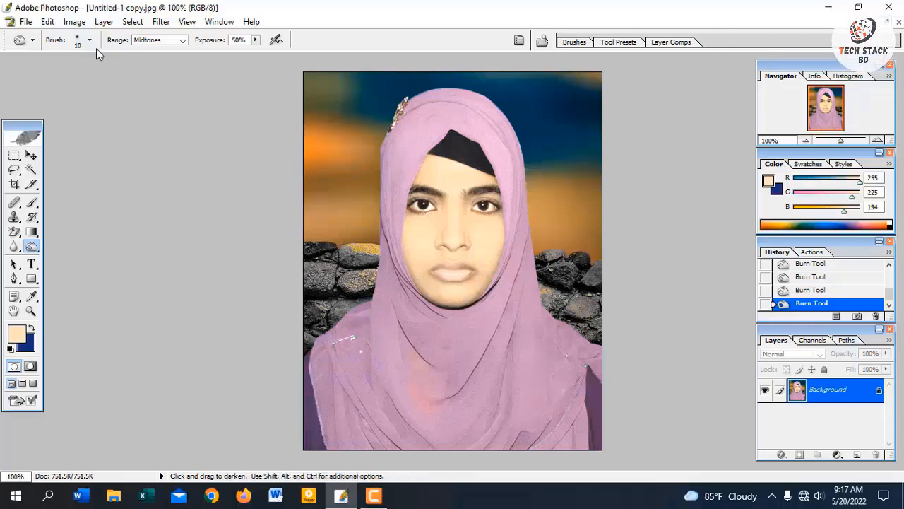
Step: Apply a Hue/Saturation adjustment to the Reds with the lightness raised to +38
{"action": "left_click", "coordinate": [78, 22]}
{"action": "mouse_move", "coordinate": [116, 56]}
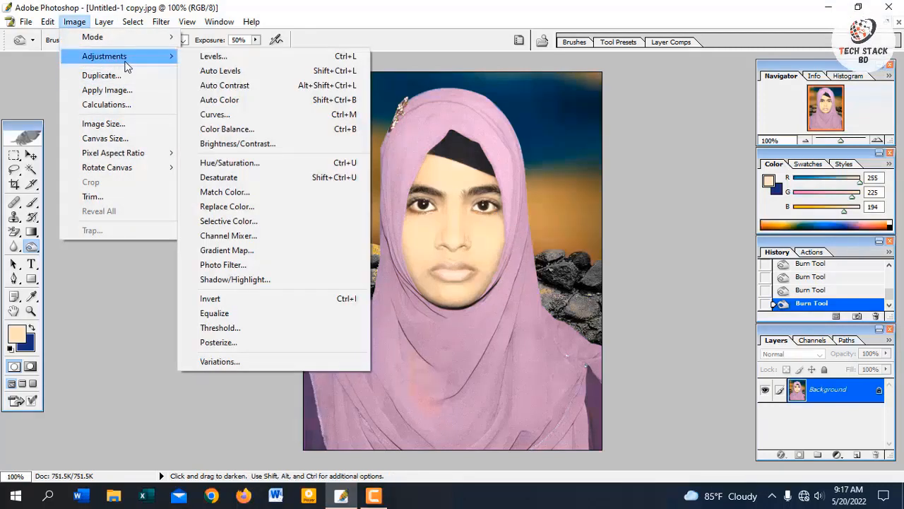
{"action": "left_click", "coordinate": [231, 163]}
{"action": "left_click", "coordinate": [660, 134]}
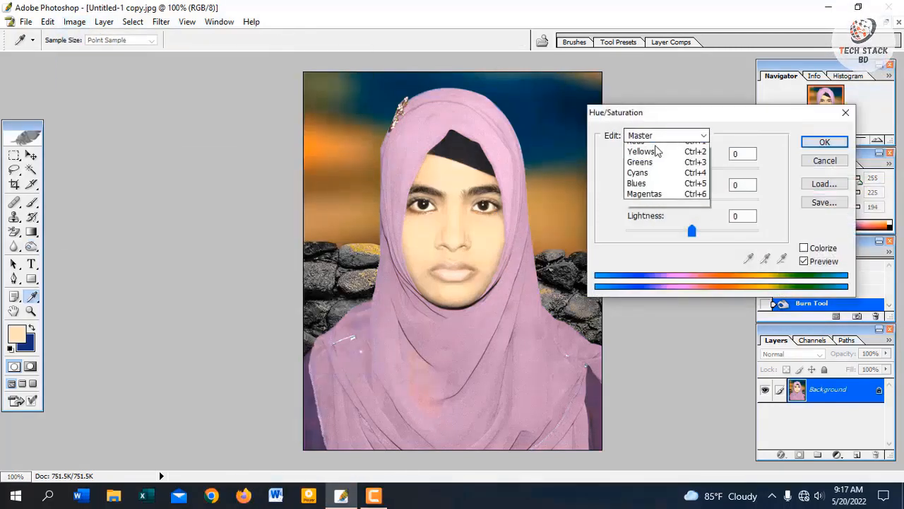
{"action": "left_click", "coordinate": [651, 161]}
{"action": "left_click_drag", "start_coordinate": [692, 232], "coordinate": [719, 238]}
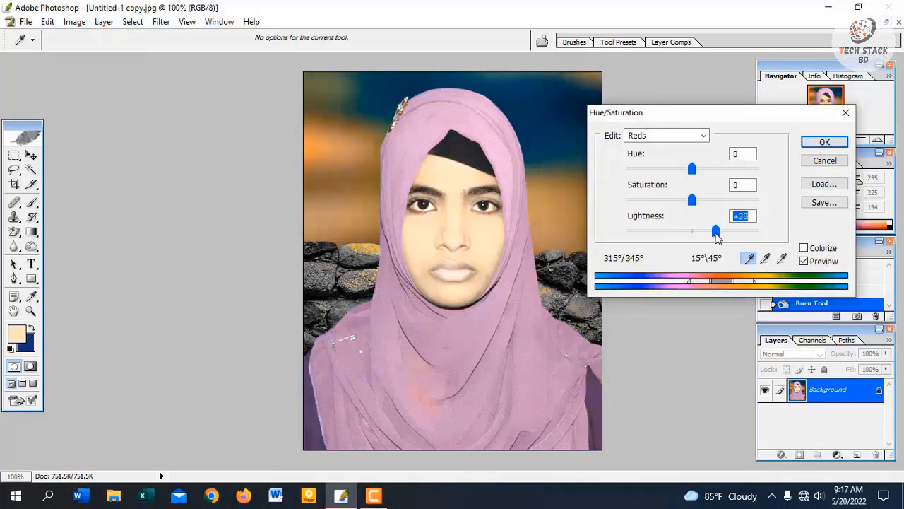
{"action": "key", "text": "Return"}
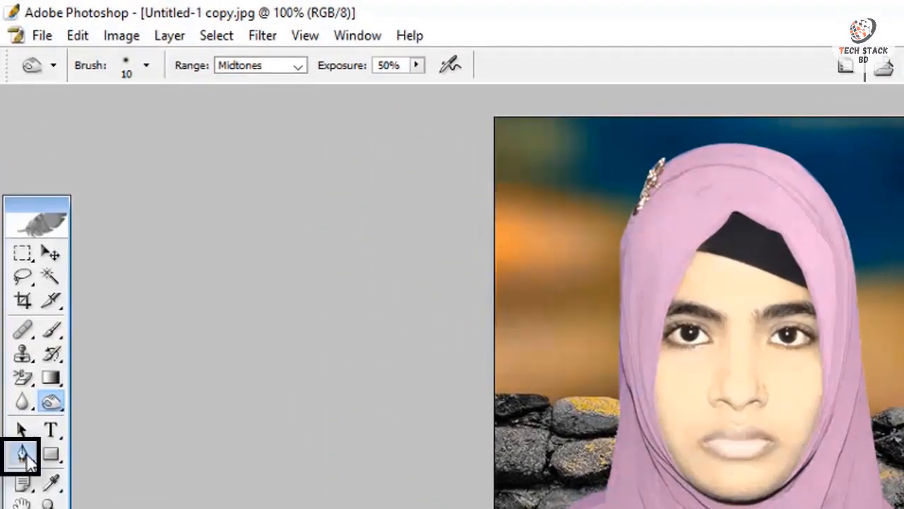
Step: Start a Pen path outside the canvas and trace it over the shoulder on the photo's left side up to the scarf edge
{"action": "left_click", "coordinate": [17, 354]}
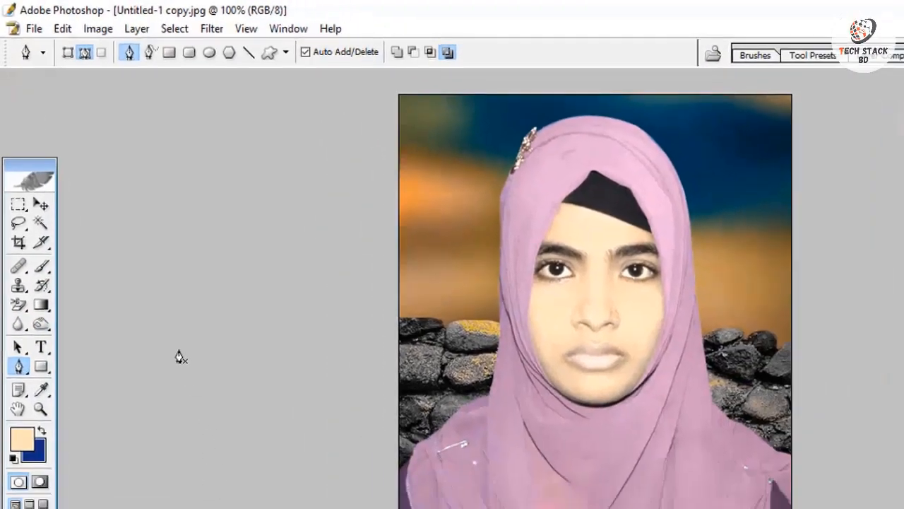
{"action": "left_click_drag", "start_coordinate": [222, 433], "coordinate": [241, 494]}
{"action": "left_click_drag", "start_coordinate": [167, 342], "coordinate": [197, 354]}
{"action": "left_click_drag", "start_coordinate": [248, 380], "coordinate": [308, 357]}
{"action": "left_click", "coordinate": [332, 323], "text": "ctrl"}
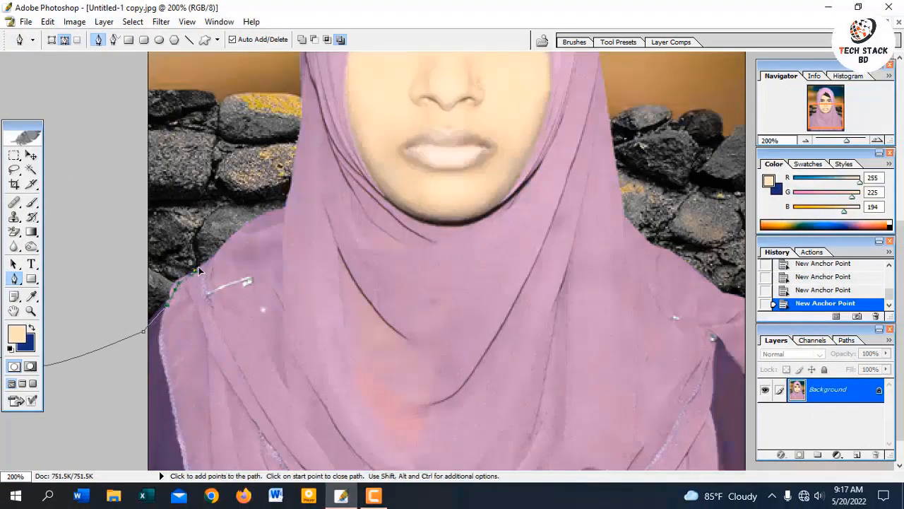
{"action": "left_click", "coordinate": [268, 215], "text": "alt"}
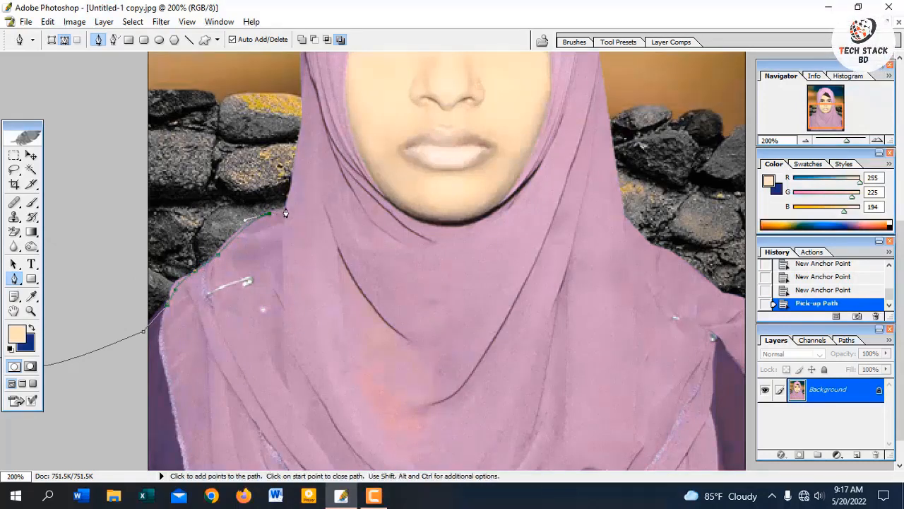
{"action": "left_click", "coordinate": [286, 210]}
{"action": "left_click", "coordinate": [297, 162]}
Step: Continue the path up the left edge of the headscarf and around the hair ornament
{"action": "scroll", "coordinate": [296, 162], "scroll_direction": "up", "scroll_amount": 2}
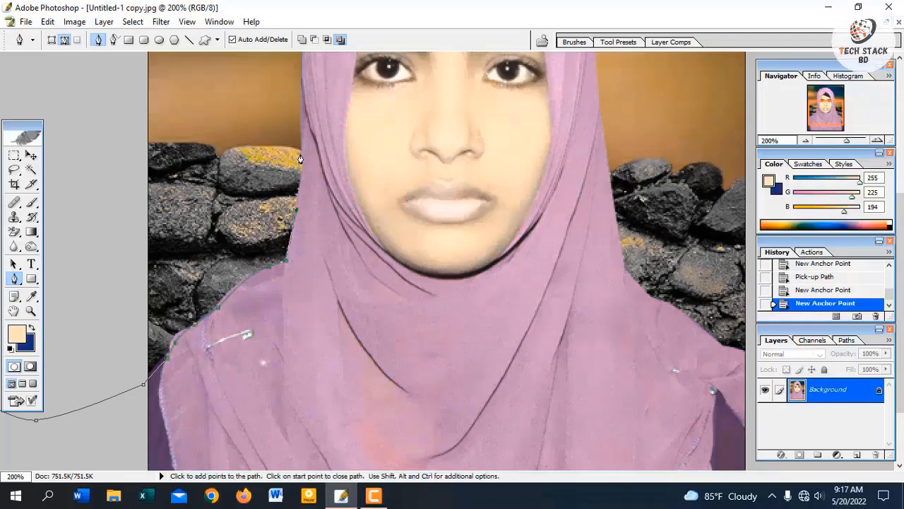
{"action": "left_click", "coordinate": [302, 156]}
{"action": "scroll", "coordinate": [302, 156], "scroll_direction": "up", "scroll_amount": 3}
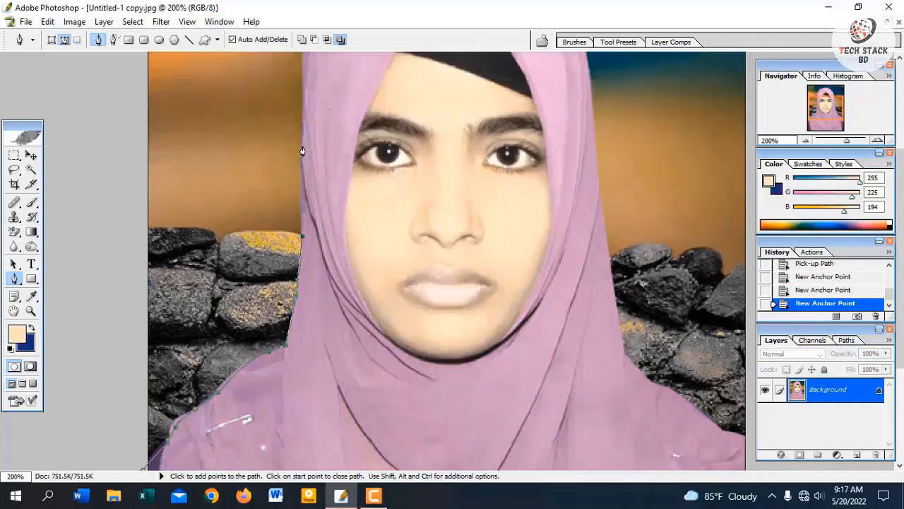
{"action": "left_click", "coordinate": [302, 147]}
{"action": "left_click", "coordinate": [304, 105]}
{"action": "scroll", "coordinate": [304, 106], "scroll_direction": "up", "scroll_amount": 4}
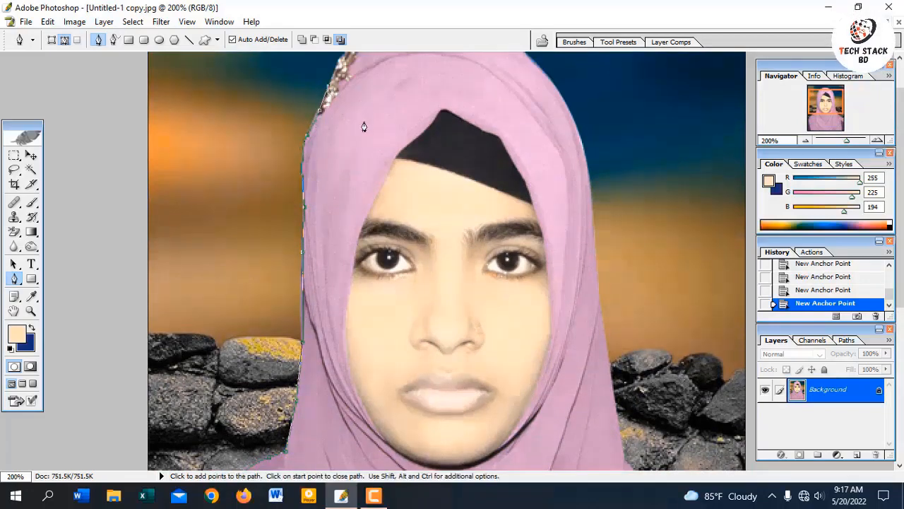
{"action": "scroll", "coordinate": [361, 128], "scroll_direction": "up", "scroll_amount": 2}
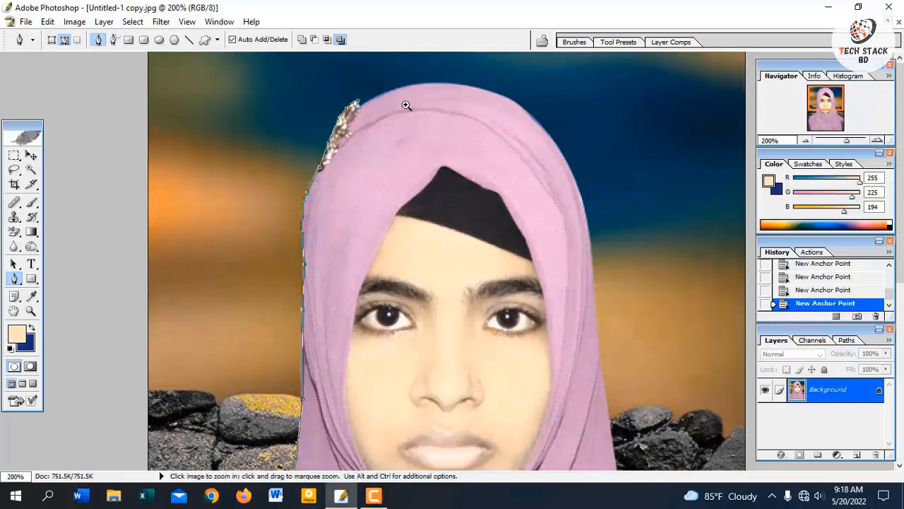
Step: Trace the curved top of the headscarf with smooth anchor points, removing each outgoing direction handle
{"action": "key", "text": "ctrl+plus"}
{"action": "left_click_drag", "start_coordinate": [458, 103], "coordinate": [520, 115]}
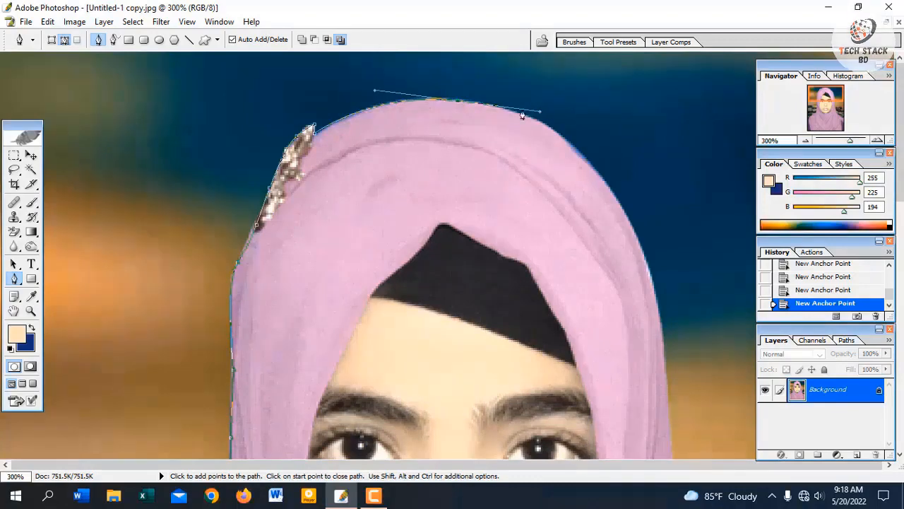
{"action": "left_click", "coordinate": [458, 103], "text": "alt"}
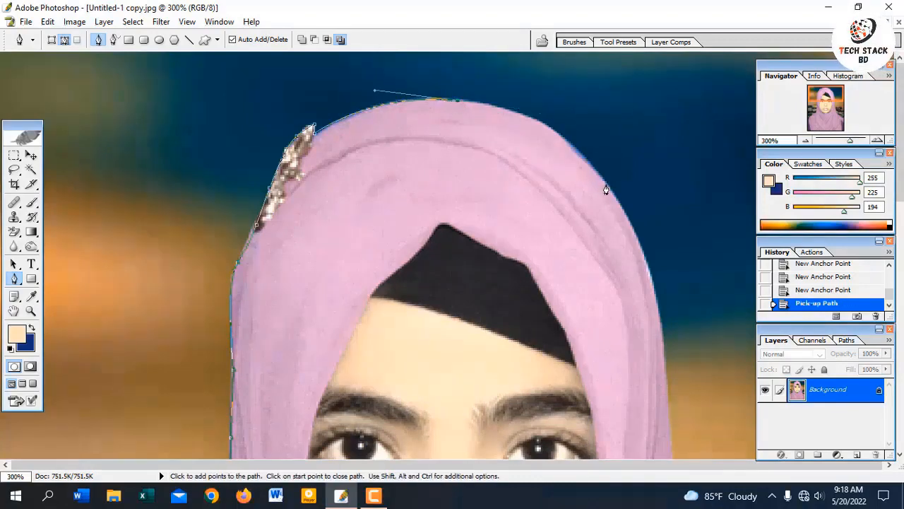
{"action": "left_click_drag", "start_coordinate": [605, 186], "coordinate": [653, 270]}
{"action": "left_click", "coordinate": [604, 183], "text": "alt"}
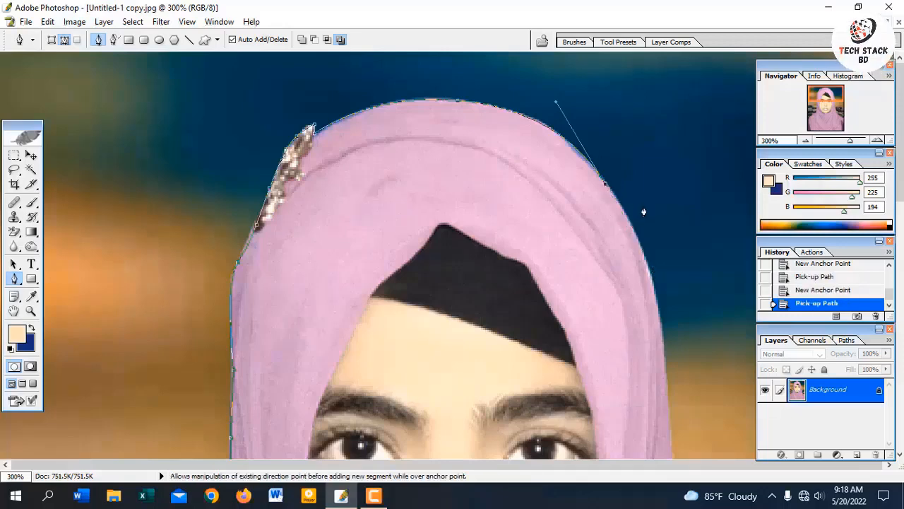
Step: Continue the path down the right edge of the headscarf and along the shoulder on that side
{"action": "scroll", "coordinate": [644, 212], "scroll_direction": "down", "scroll_amount": 3}
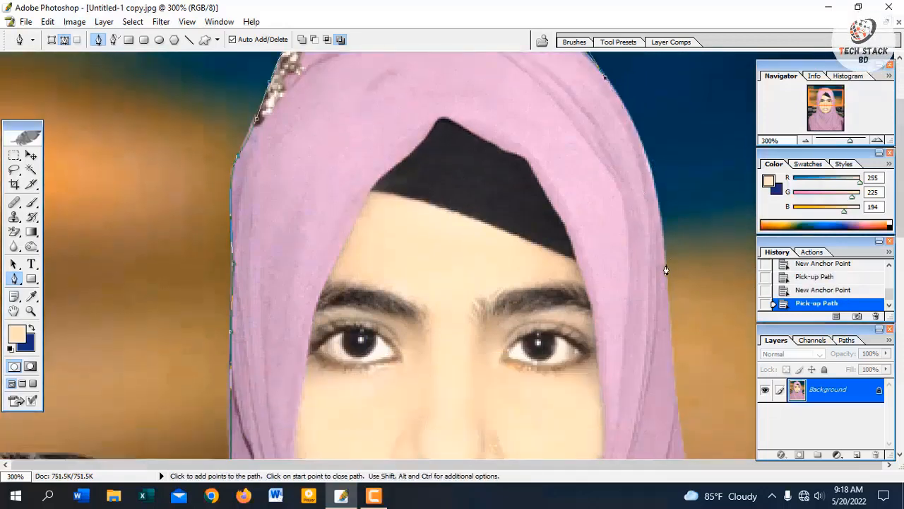
{"action": "left_click_drag", "start_coordinate": [667, 272], "coordinate": [673, 404]}
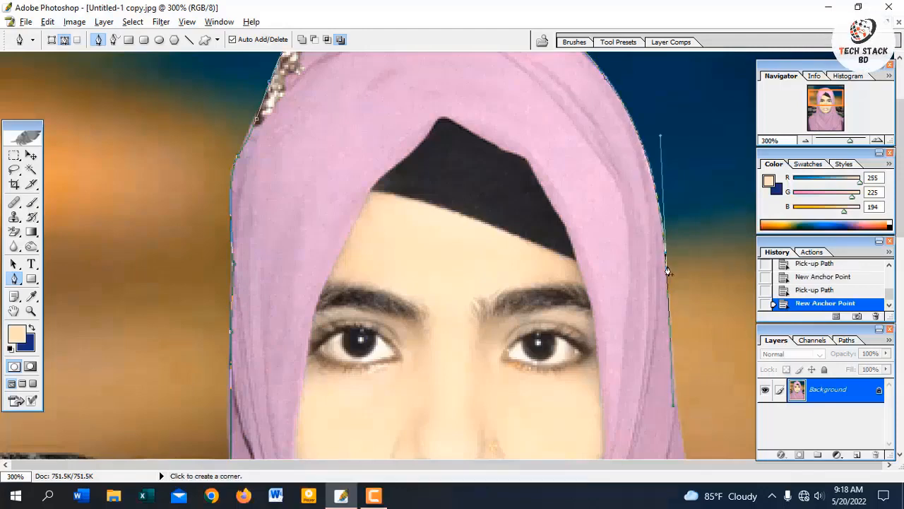
{"action": "left_click", "coordinate": [667, 276], "text": "alt"}
{"action": "scroll", "coordinate": [667, 277], "scroll_direction": "down", "scroll_amount": 3}
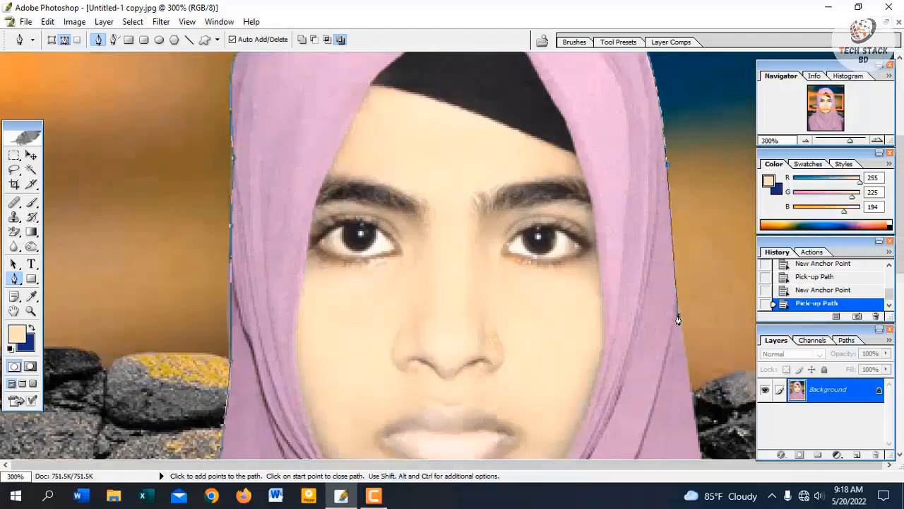
{"action": "scroll", "coordinate": [679, 332], "scroll_direction": "down", "scroll_amount": 3}
{"action": "left_click", "coordinate": [696, 346]}
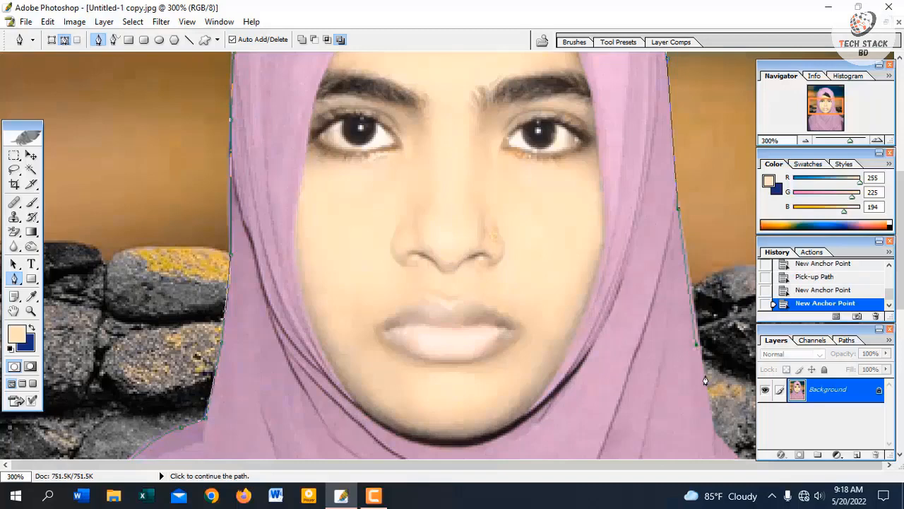
{"action": "left_click", "coordinate": [714, 428]}
{"action": "left_click", "coordinate": [617, 367], "text": "alt"}
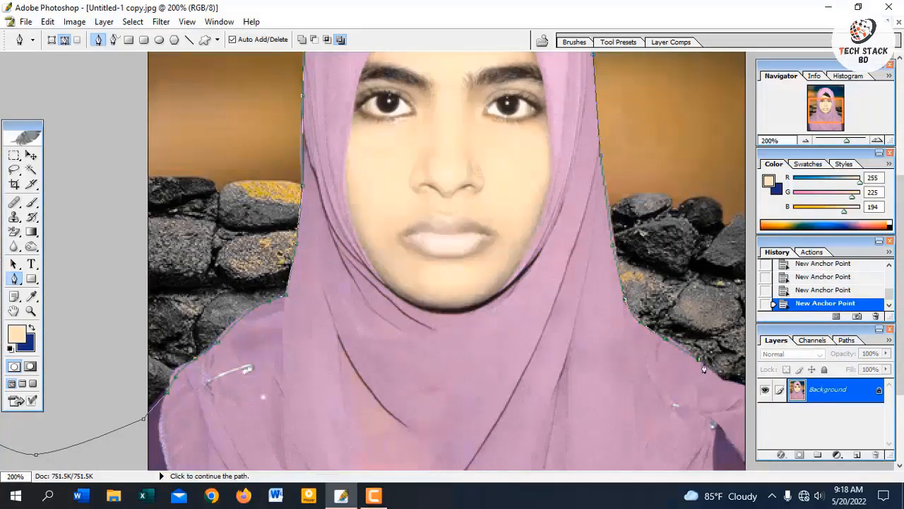
Step: Carry the path around outside the canvas to enclose the photo's background and convert it into a selection
{"action": "left_click", "coordinate": [669, 375], "text": "alt"}
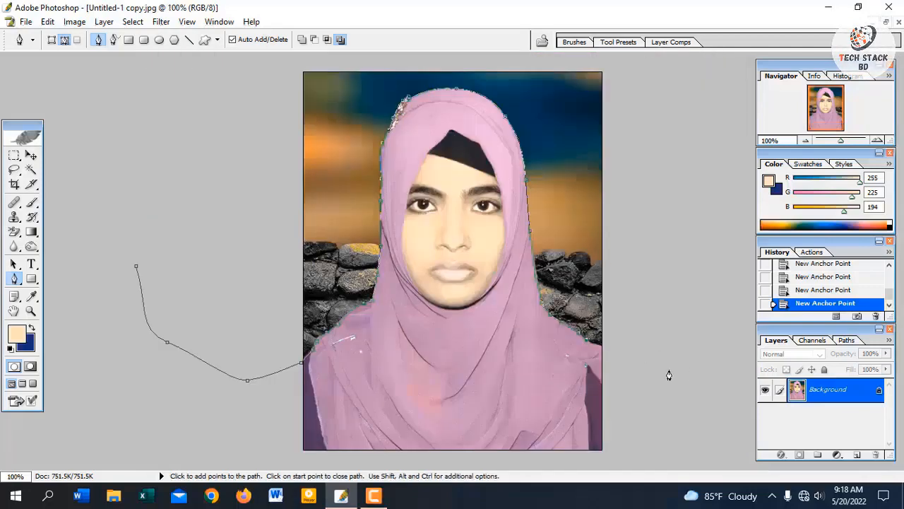
{"action": "left_click", "coordinate": [557, 353], "text": "alt"}
{"action": "left_click", "coordinate": [557, 352], "text": "alt"}
{"action": "left_click_drag", "start_coordinate": [617, 205], "coordinate": [614, 188]}
{"action": "left_click_drag", "start_coordinate": [498, 120], "coordinate": [418, 118]}
{"action": "left_click_drag", "start_coordinate": [251, 143], "coordinate": [233, 235]}
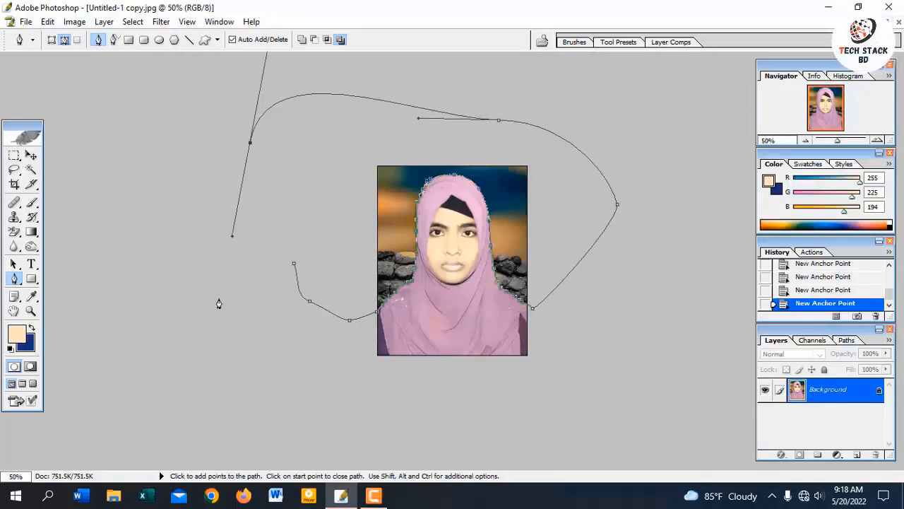
{"action": "key", "text": "ctrl+Return"}
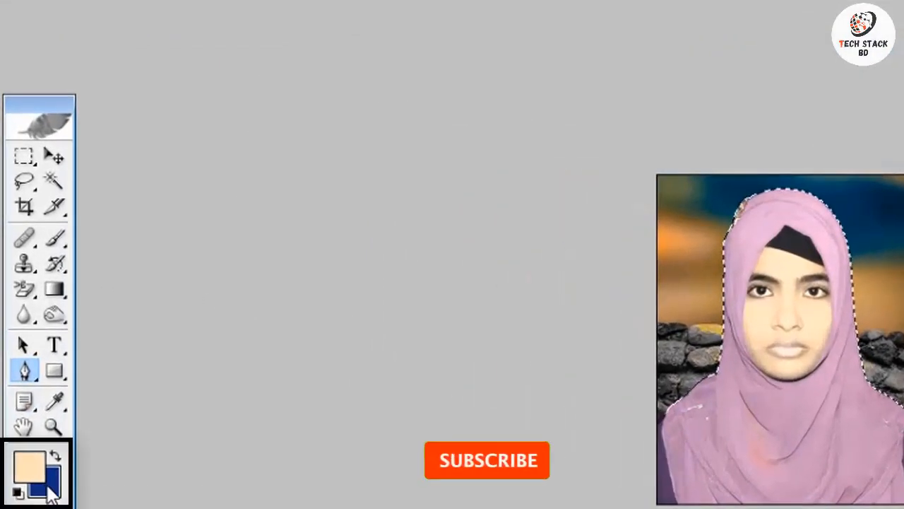
Step: Change the background color swatch to a bright, fully saturated blue
{"action": "left_click", "coordinate": [28, 346]}
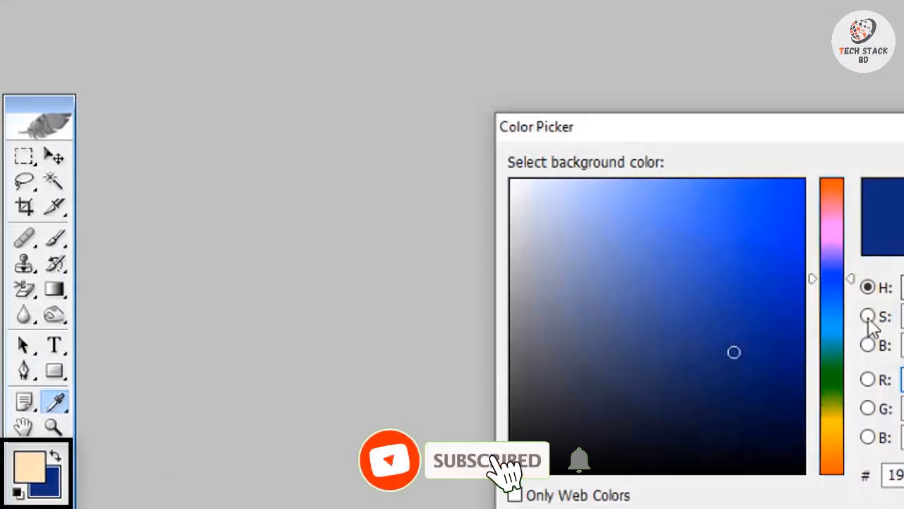
{"action": "left_click", "coordinate": [830, 312]}
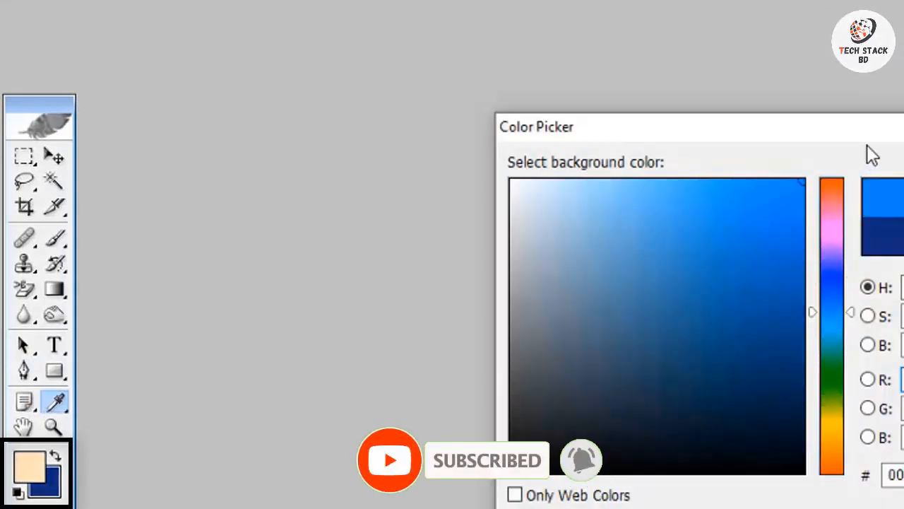
{"action": "key", "text": "Return"}
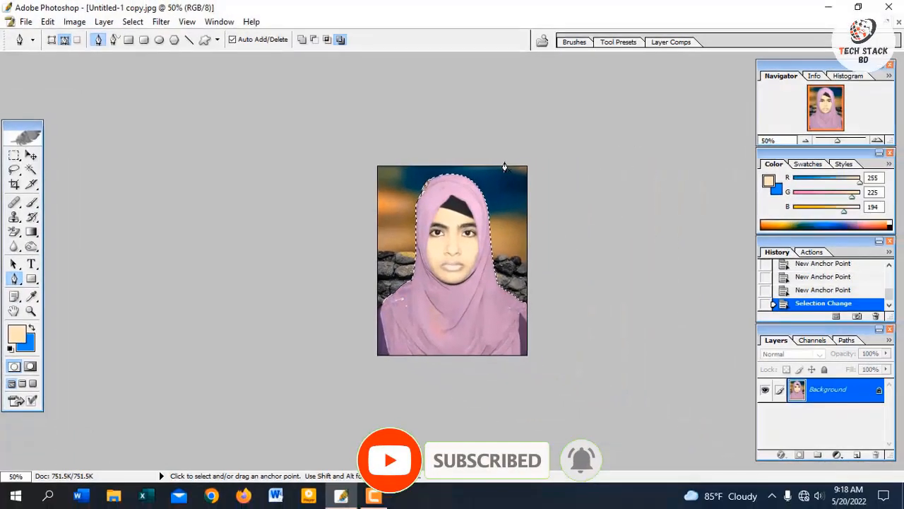
Step: Feather the selection by 2 pixels and clear the selected backdrop to the blue background color
{"action": "key", "text": "ctrl+alt+d"}
{"action": "type", "text": "2"}
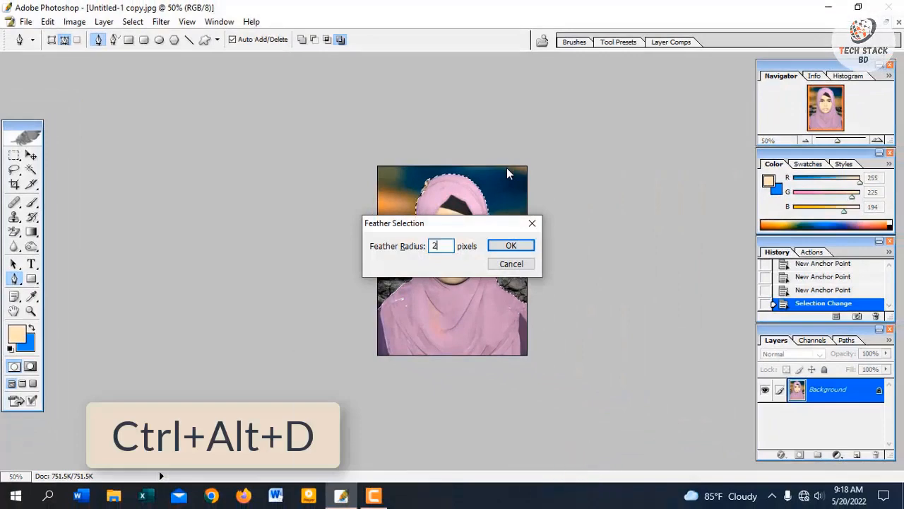
{"action": "key", "text": "Return"}
{"action": "key", "text": "Delete"}
{"action": "left_click", "coordinate": [14, 156]}
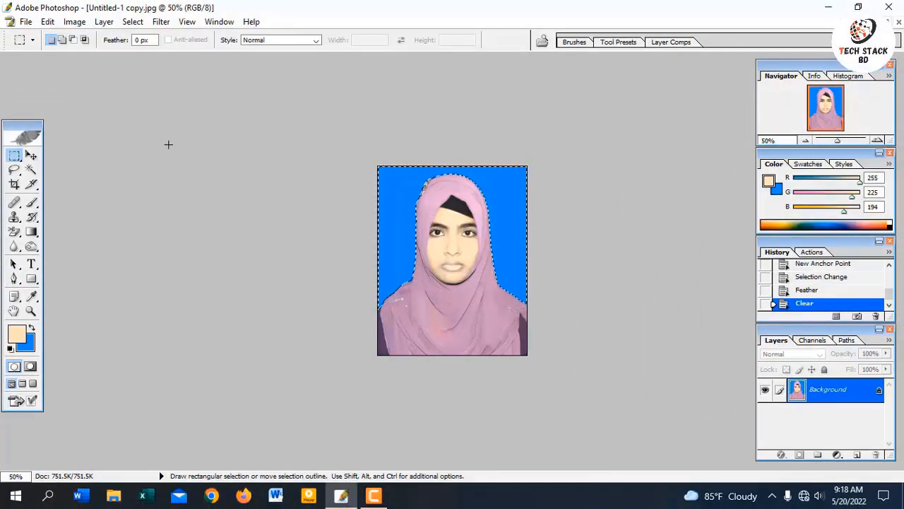
Step: Drop the backdrop selection, outline the whole canvas with a 1 px black centered stroke in Normal mode at 100% opacity, and deselect
{"action": "key", "text": "ctrl+d"}
{"action": "left_click", "coordinate": [467, 259], "text": "ctrl"}
{"action": "left_click", "coordinate": [467, 259], "text": "ctrl"}
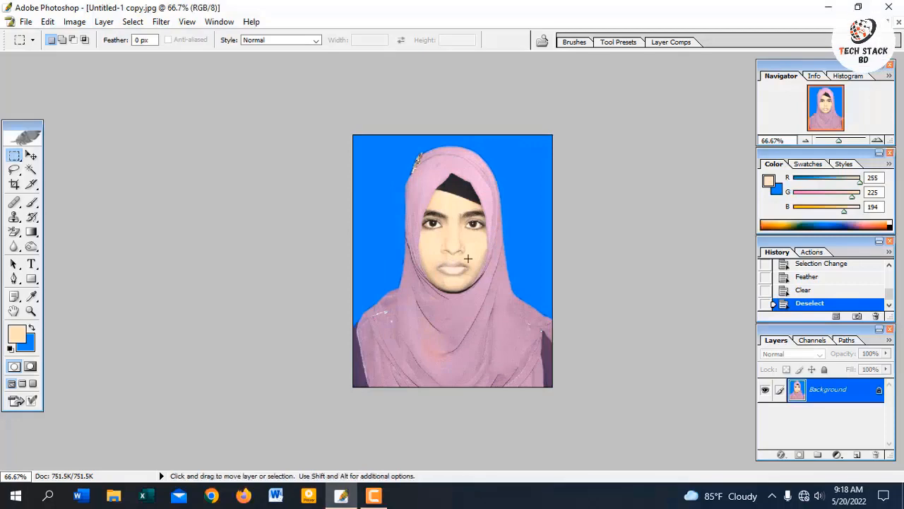
{"action": "key", "text": "ctrl+a"}
{"action": "right_click", "coordinate": [469, 260]}
{"action": "left_click", "coordinate": [507, 215]}
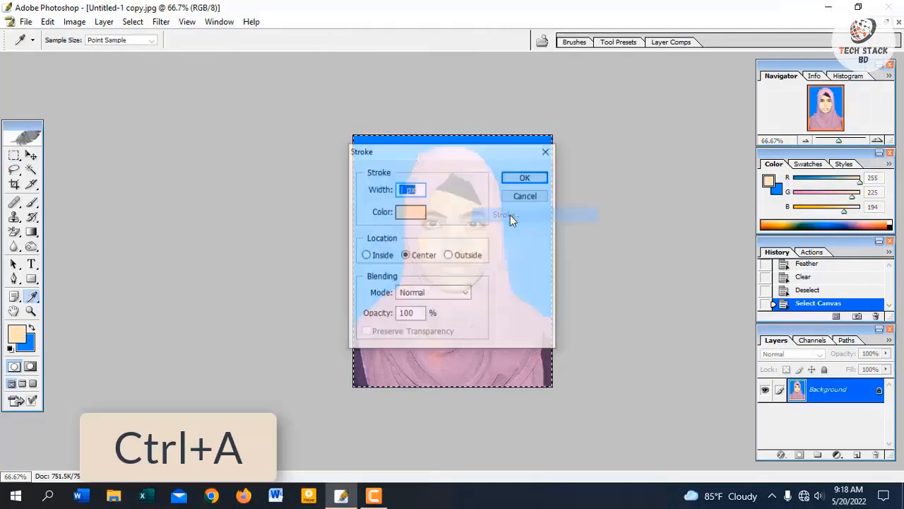
{"action": "left_click", "coordinate": [409, 208]}
{"action": "left_click_drag", "start_coordinate": [279, 332], "coordinate": [277, 342]}
{"action": "key", "text": "Return"}
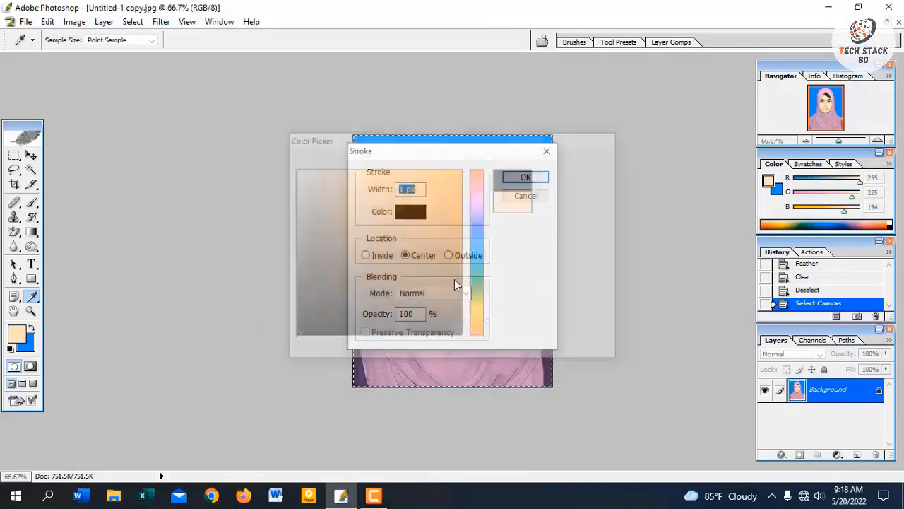
{"action": "key", "text": "Return"}
{"action": "key", "text": "ctrl+d"}
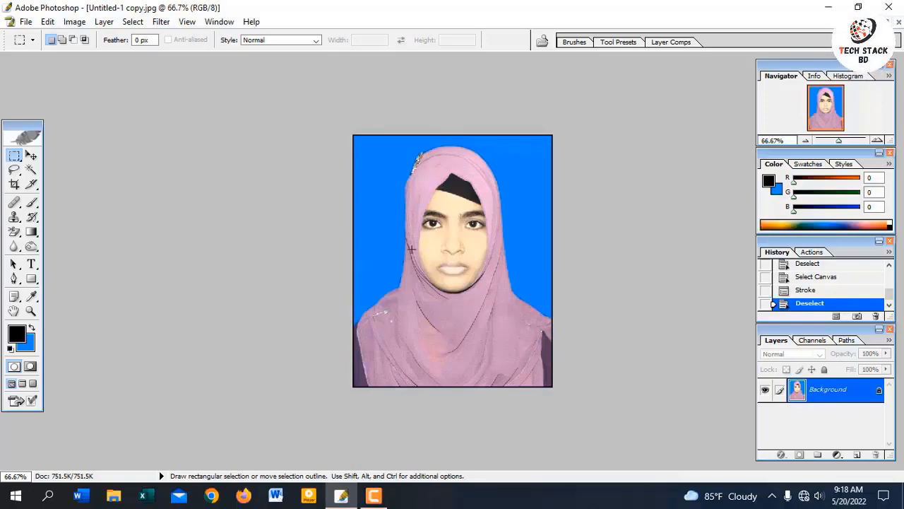
Step: Save a JPEG copy of the finished portrait to the Desktop as "Untitled-1 copy copy" with the sRGB profile included
{"action": "key", "text": "ctrl+alt+s"}
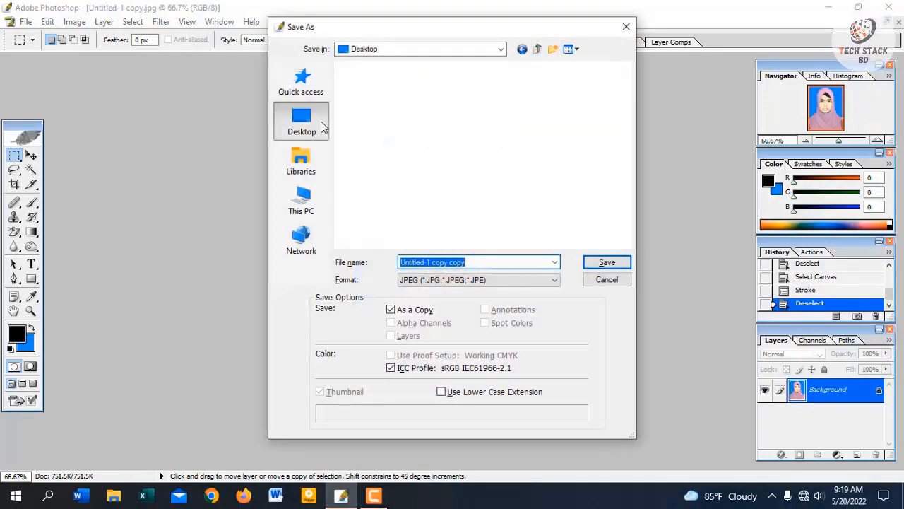
{"action": "key", "text": "Return"}
{"action": "key", "text": "Return"}
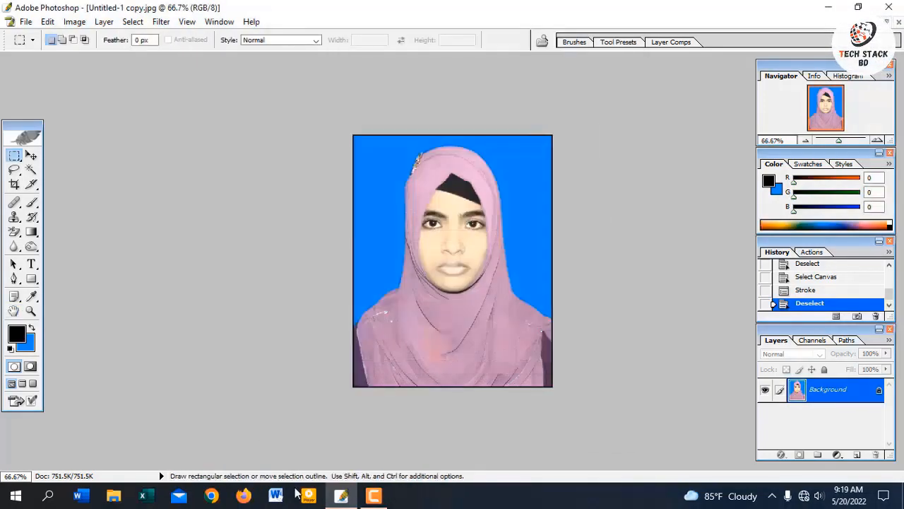